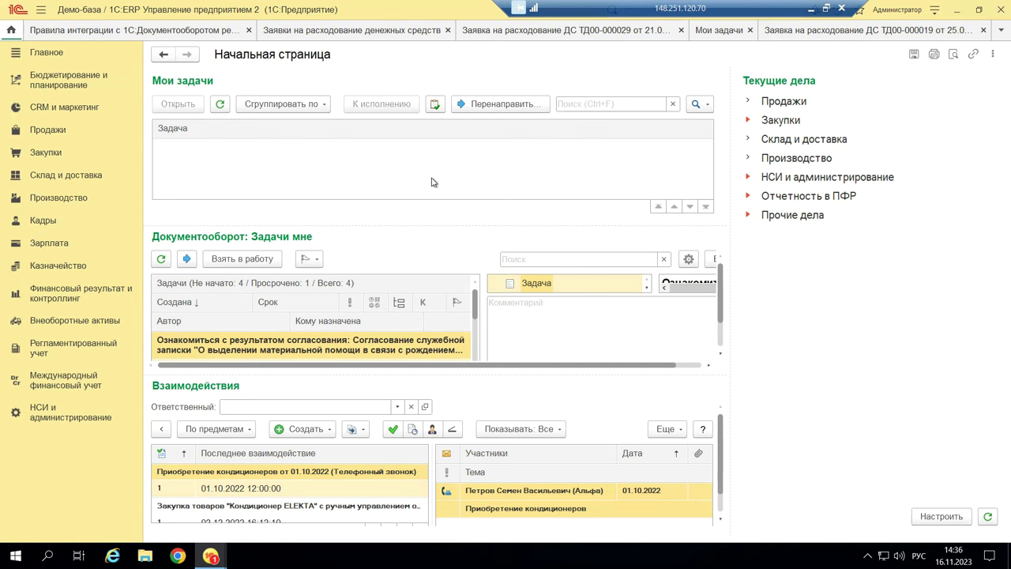
Open the integration rules list from the 1С:Документооборот integration settings in the НСИ и администрирование section.
click(41, 415)
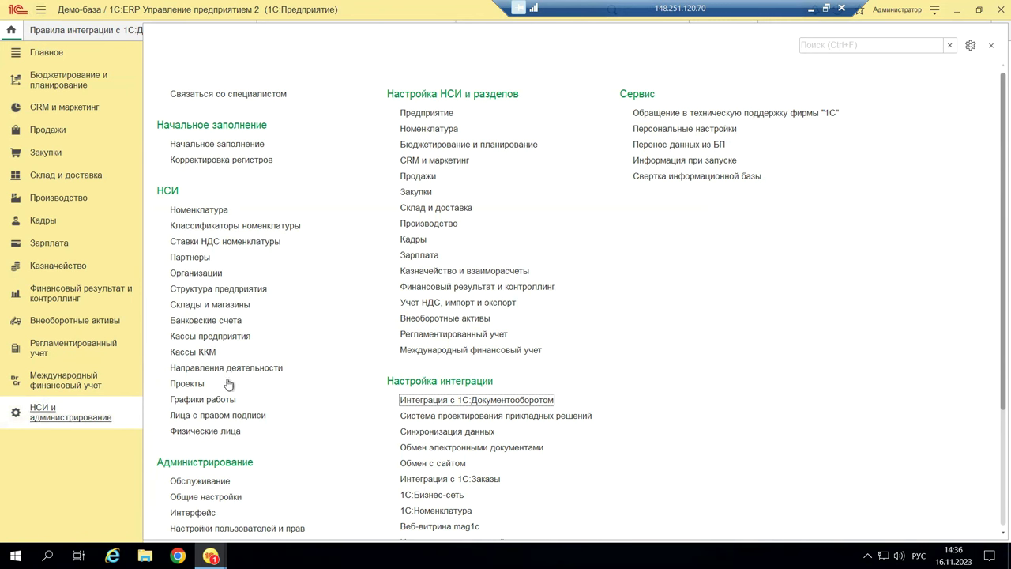
click(462, 401)
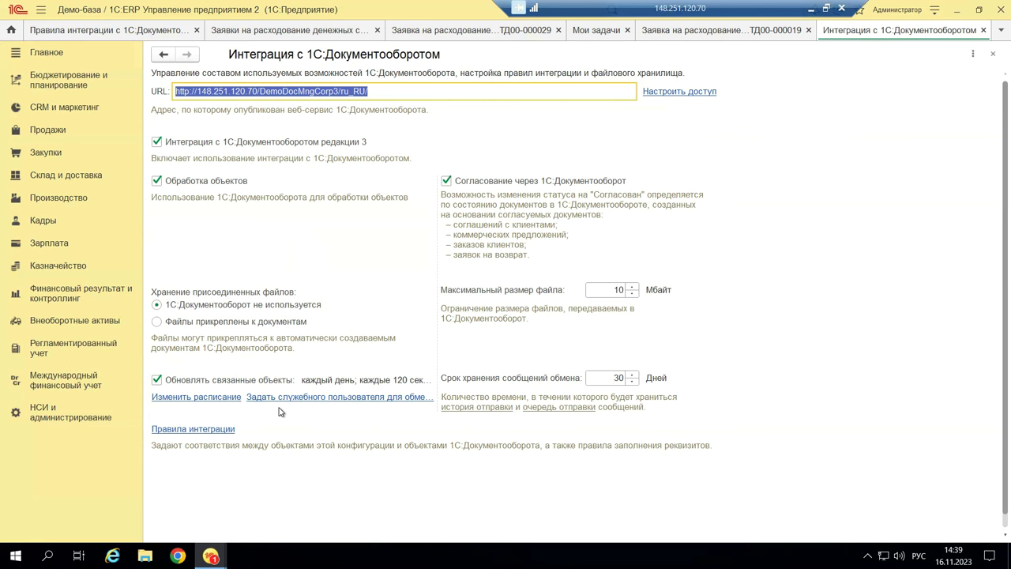
click(184, 431)
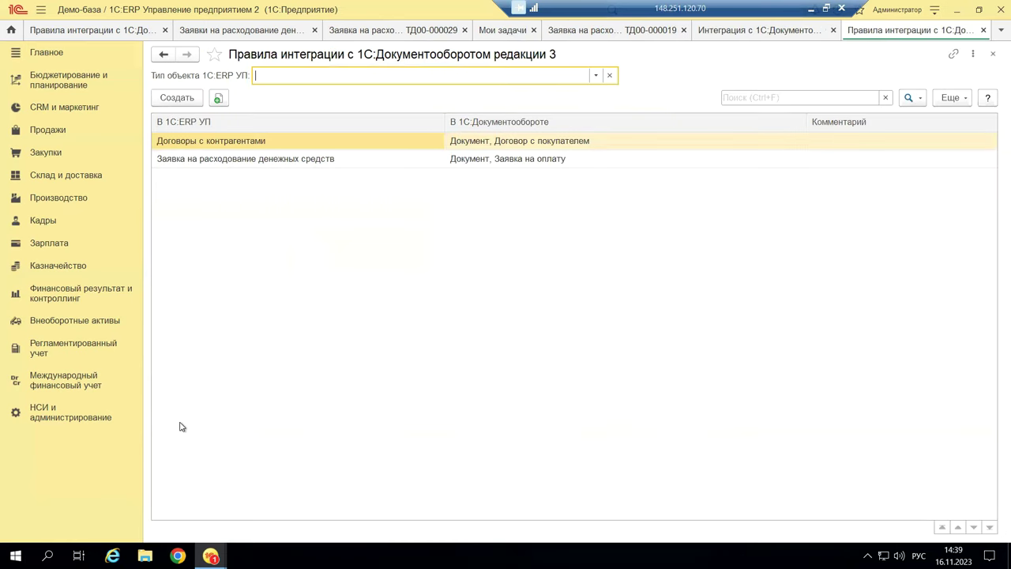
click(992, 56)
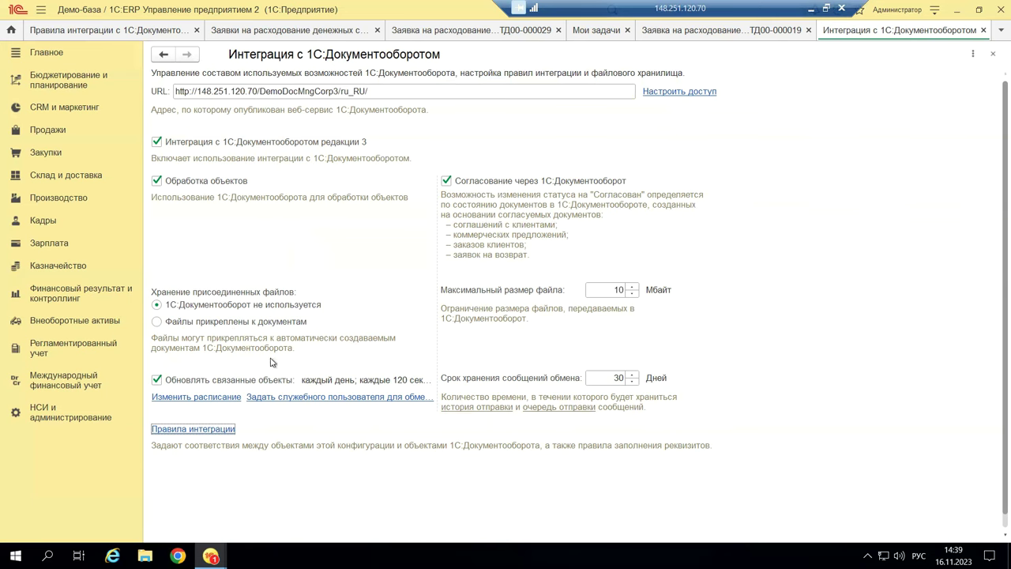
click(193, 415)
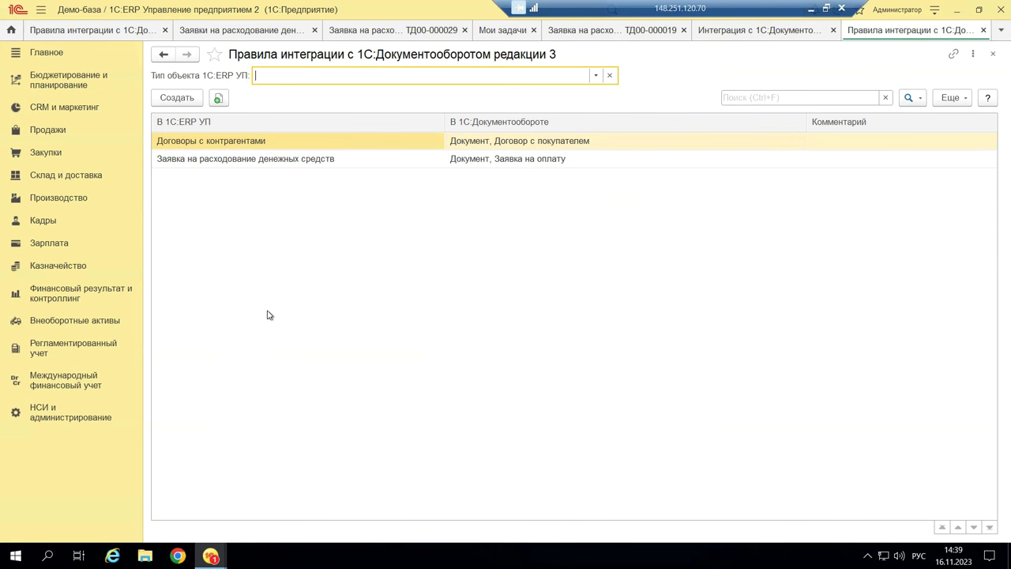
Open the integration rule that maps Заявка на расходование денежных средств to Документ, Заявка на оплату.
click(278, 160)
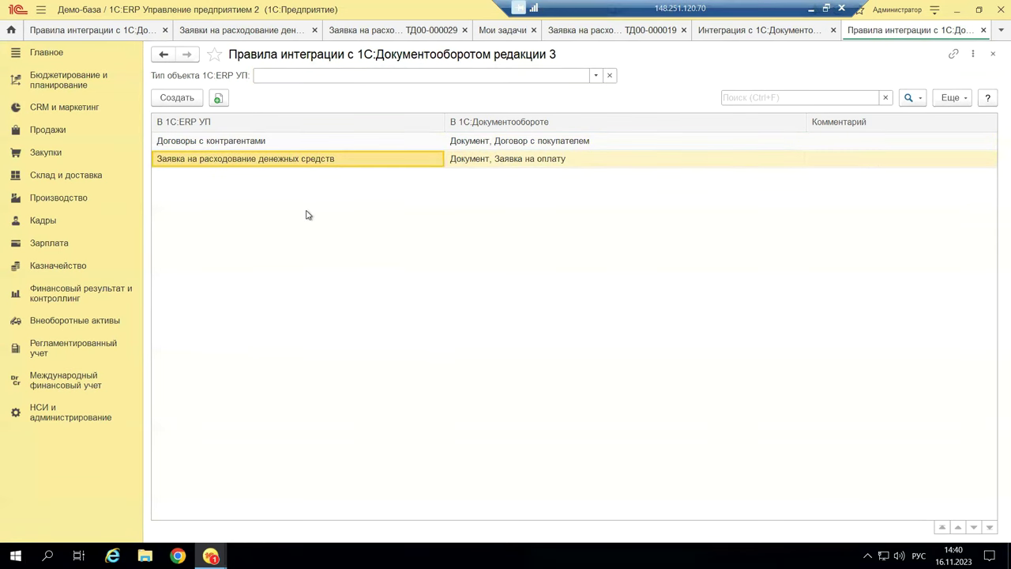
double_click(304, 162)
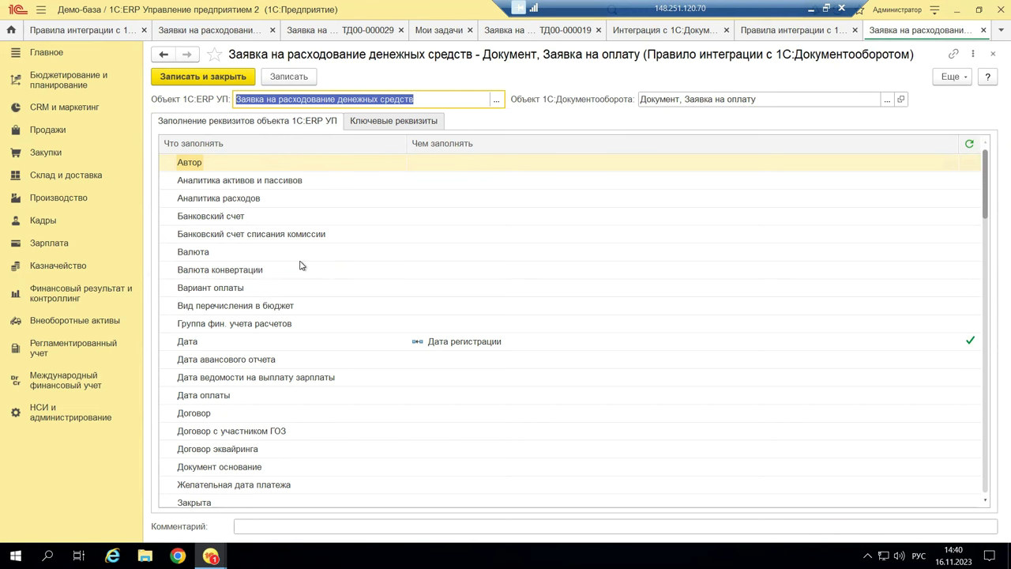
click(992, 53)
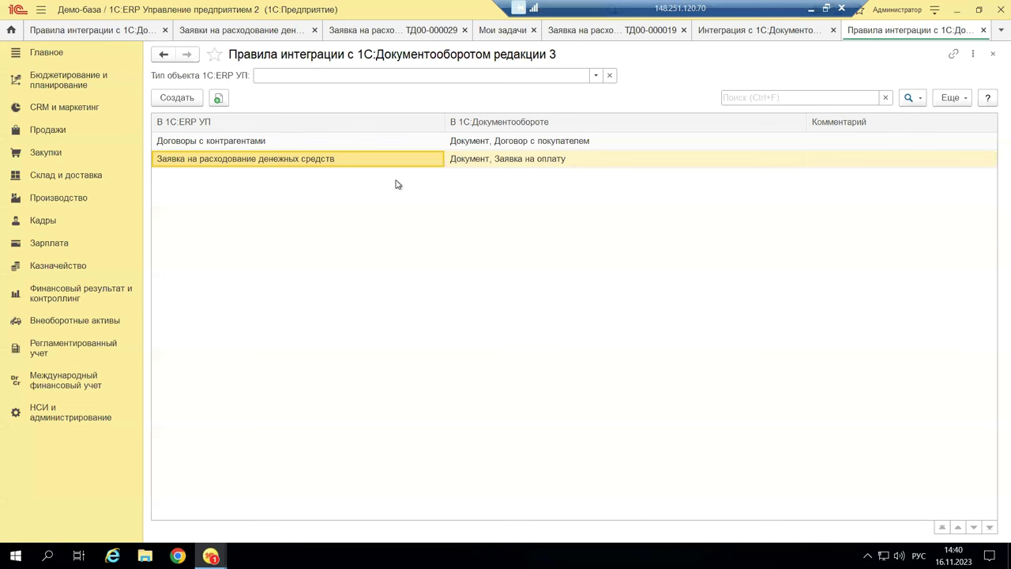
click(177, 125)
click(656, 231)
double_click(279, 161)
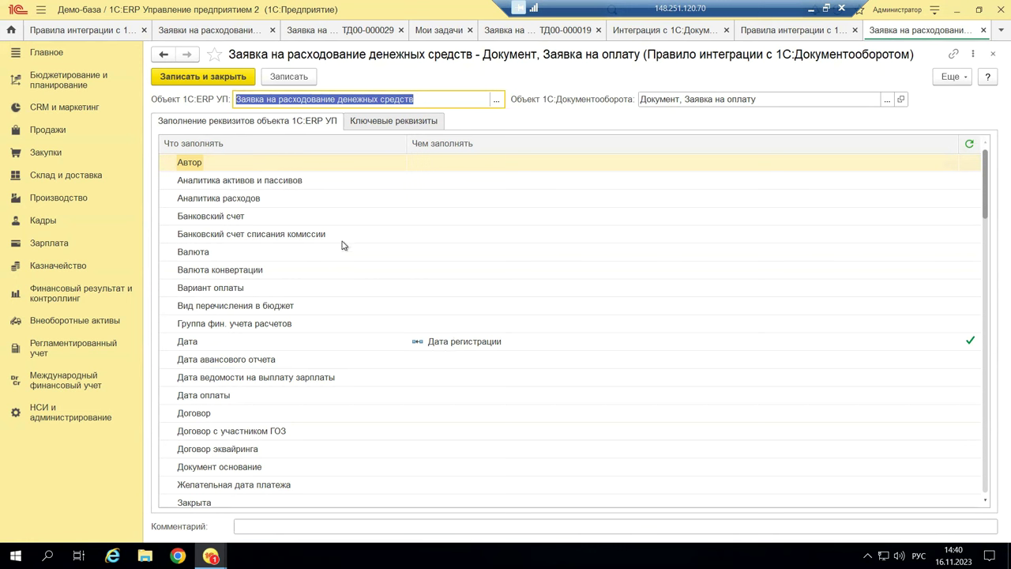
Examine the fill options for the Дата attribute, including the built-in language expression editor, and close its fill rule without saving.
double_click(431, 345)
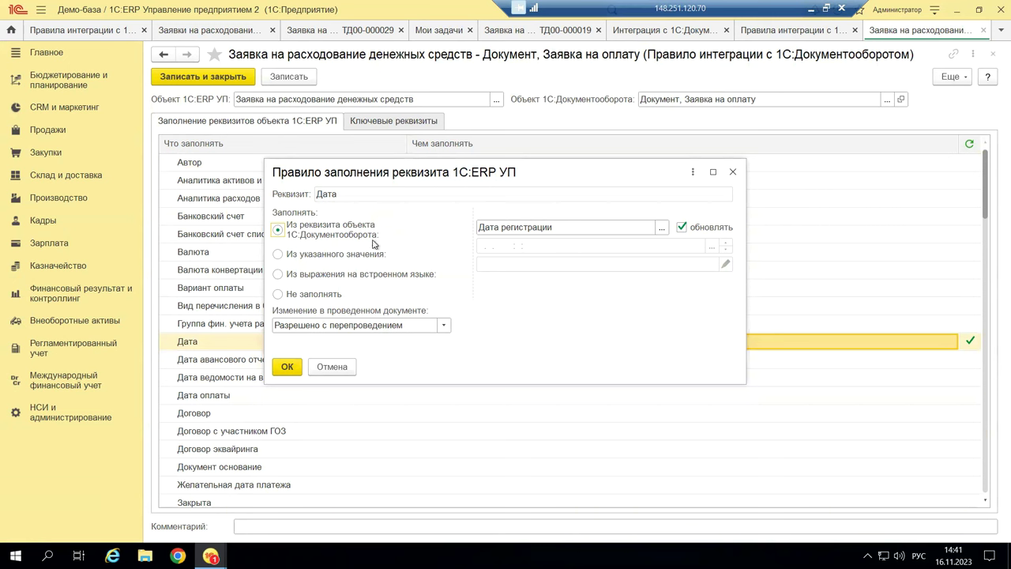
click(278, 255)
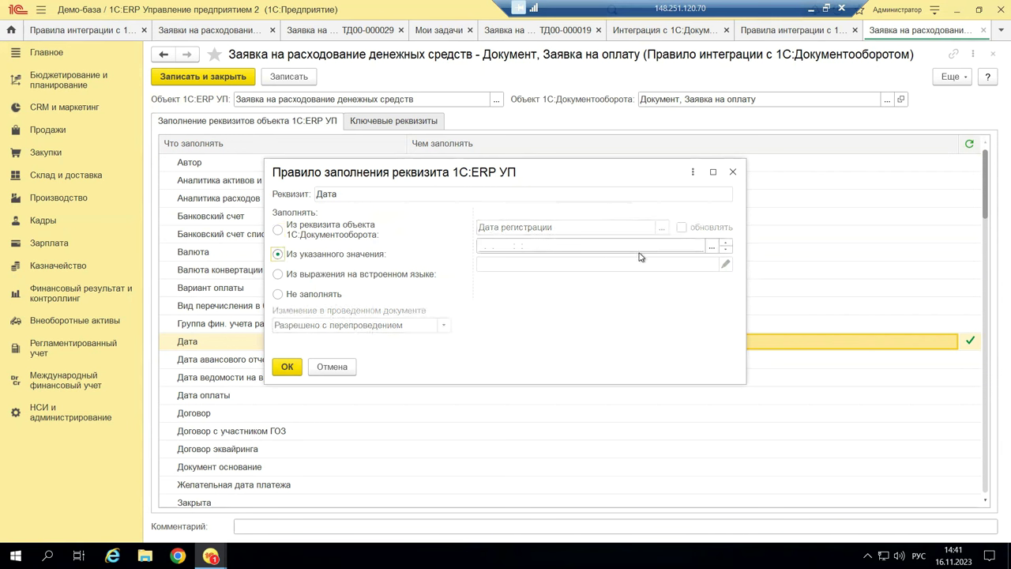
click(277, 274)
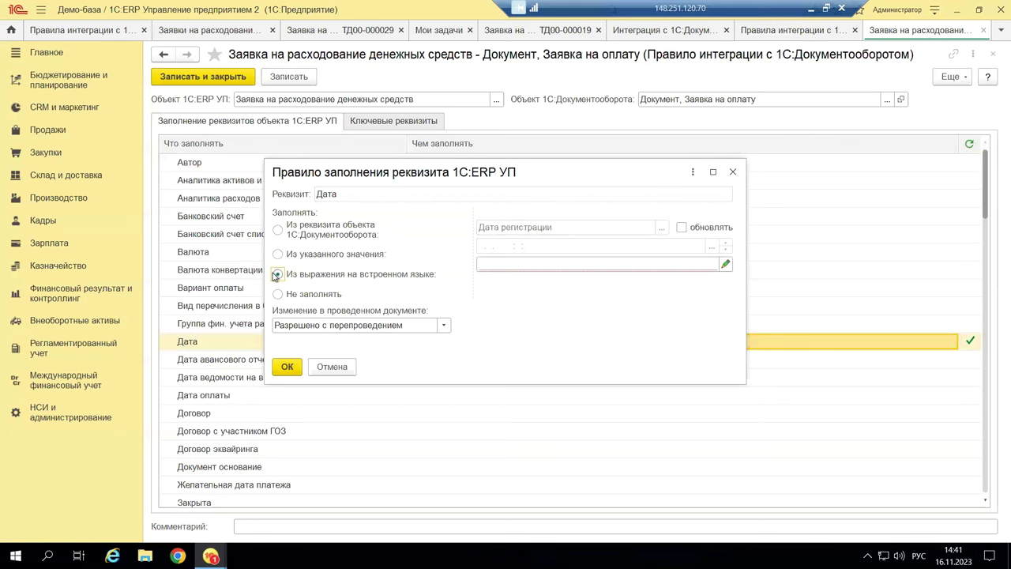
click(725, 263)
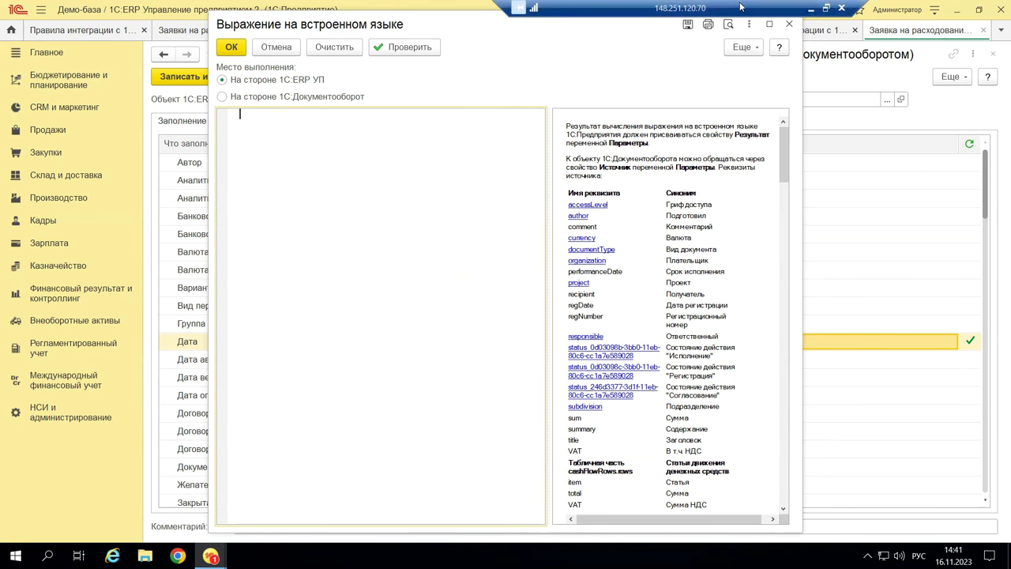
click(787, 28)
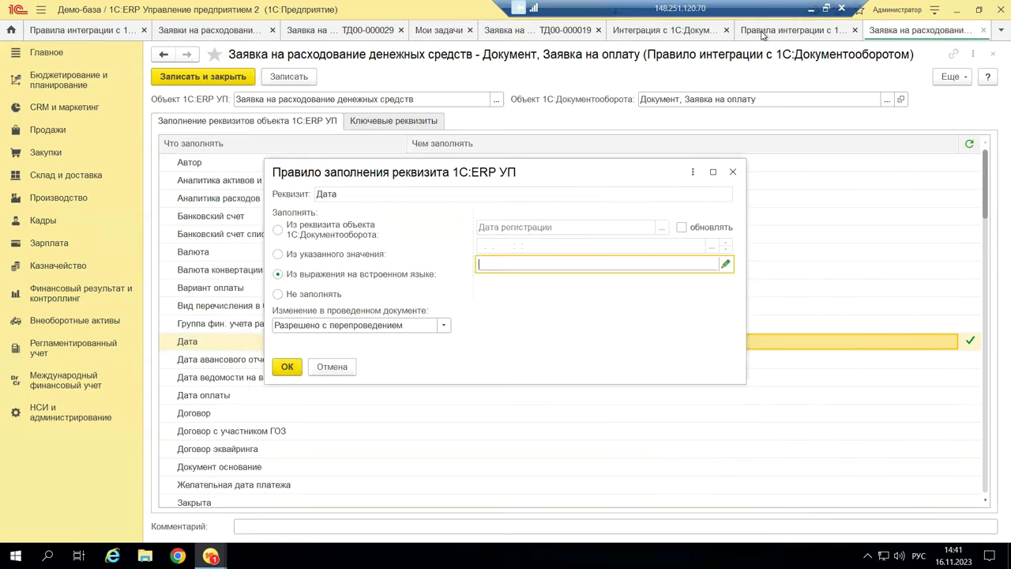
click(277, 229)
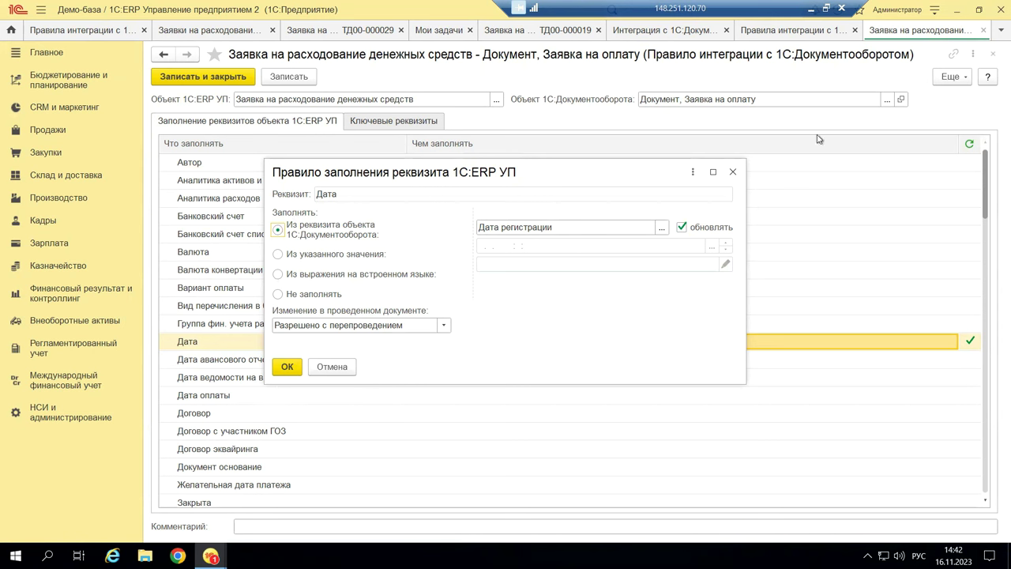
click(734, 172)
Examine the rule's attribute list to see which fields of the expenditure request are filled from 1С:Документооборот.
scroll(503, 371, down, 2)
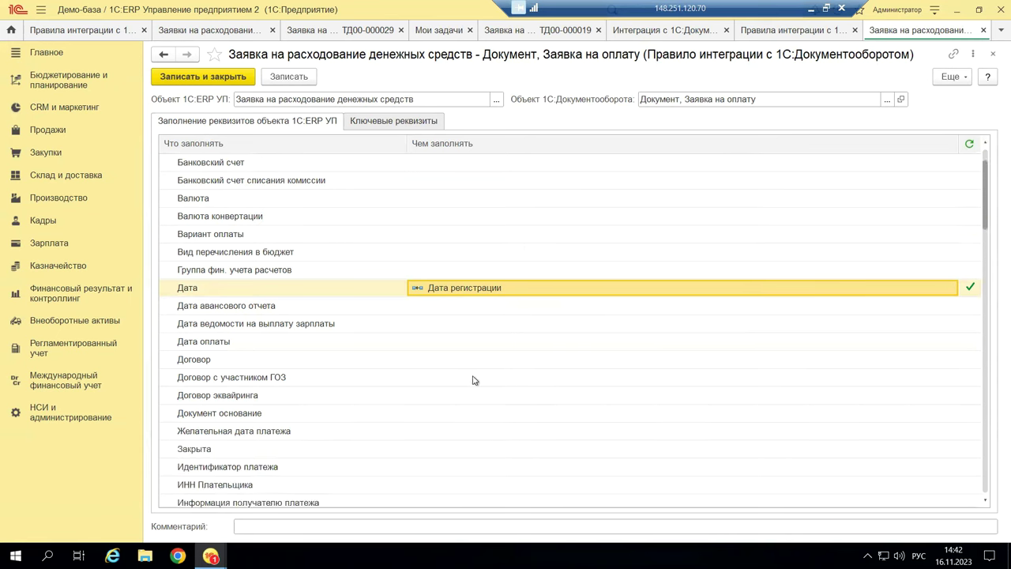
scroll(470, 381, down, 9)
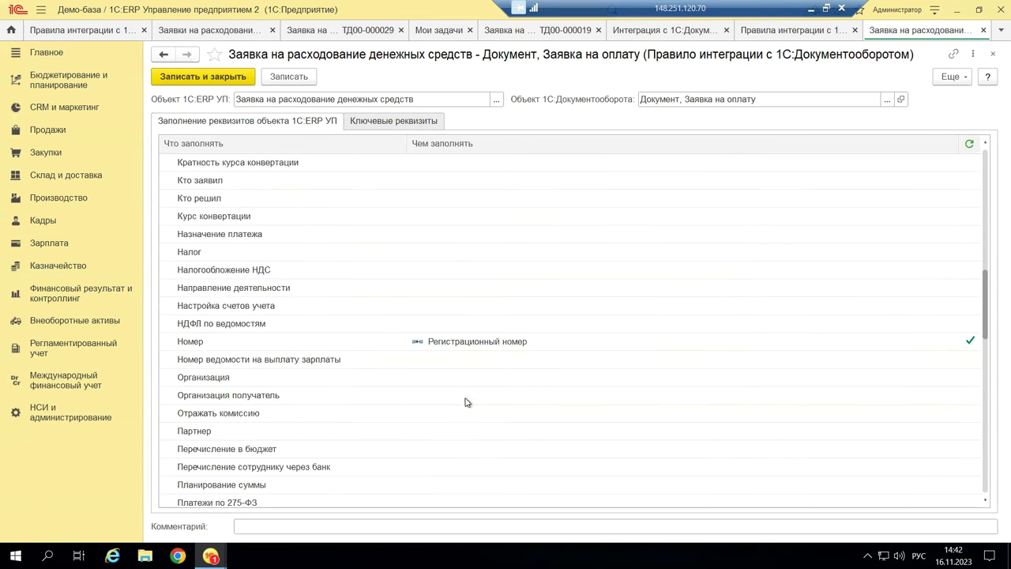
scroll(464, 401, down, 5)
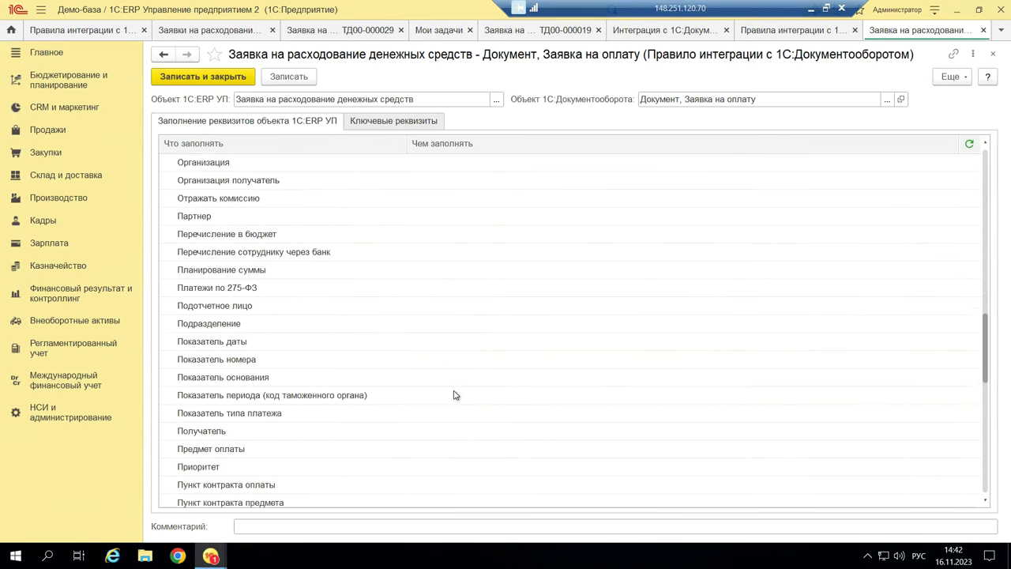
scroll(448, 394, down, 4)
scroll(447, 395, down, 1)
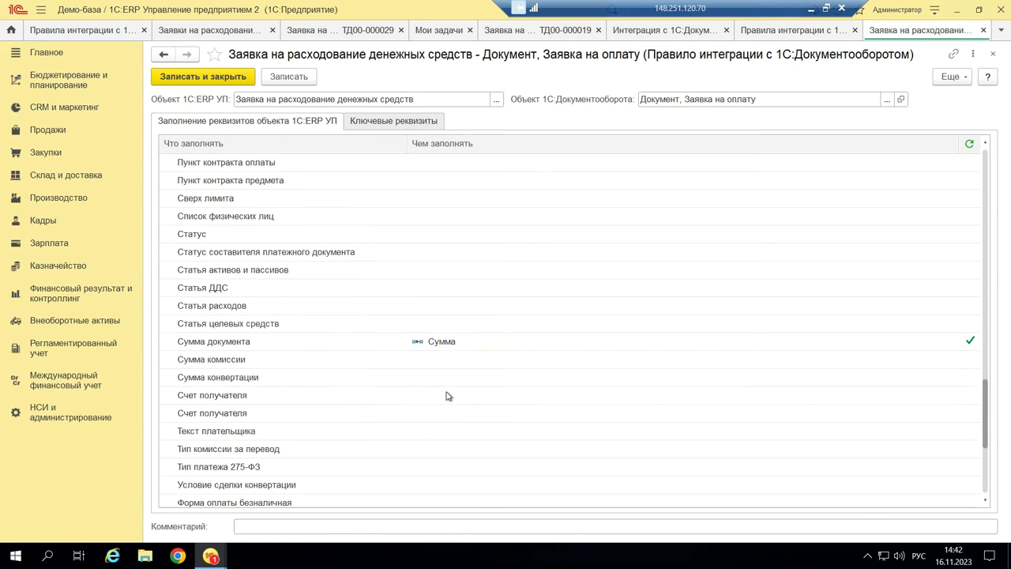
scroll(444, 395, down, 3)
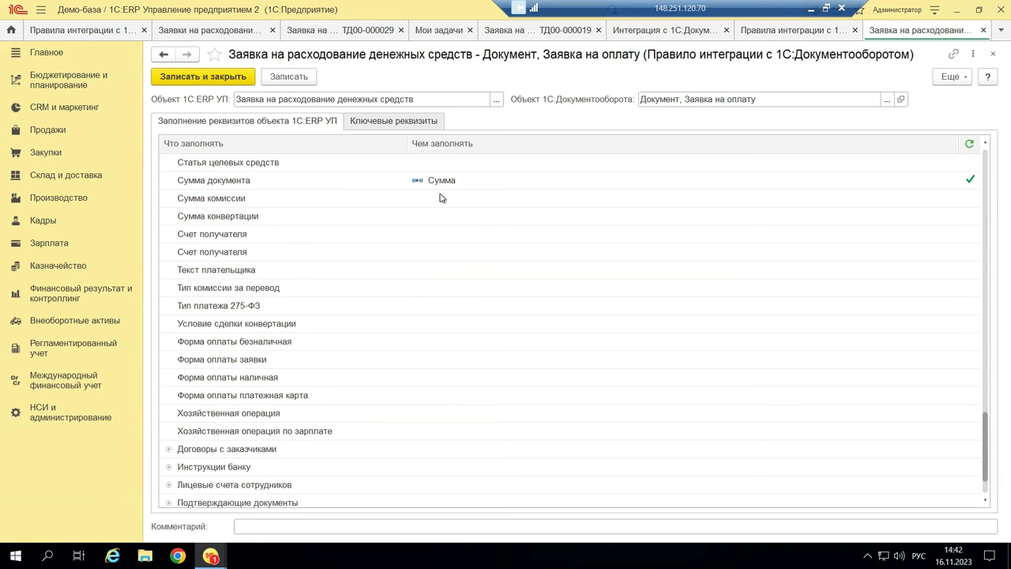
scroll(427, 277, down, 1)
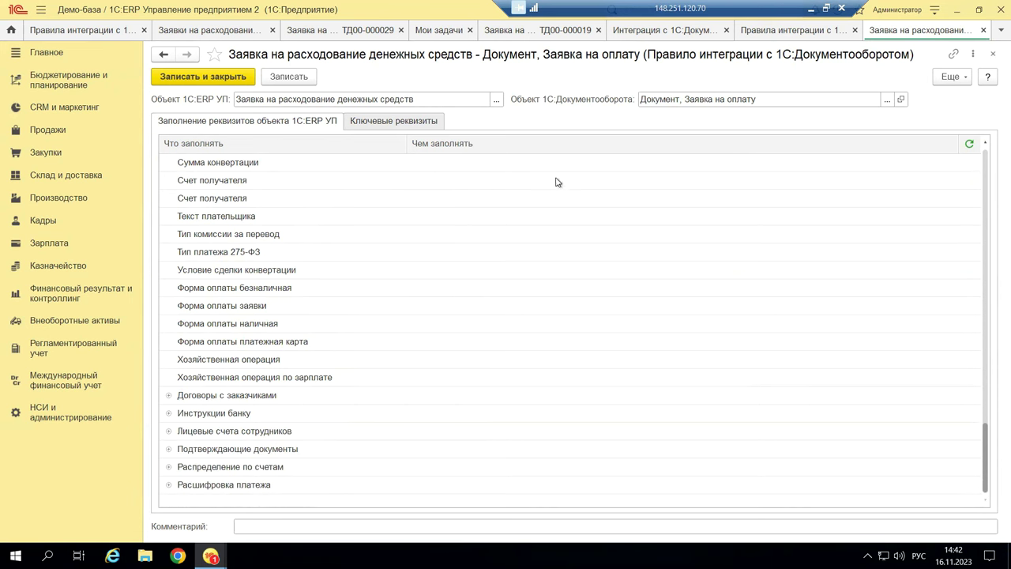
scroll(484, 296, up, 3)
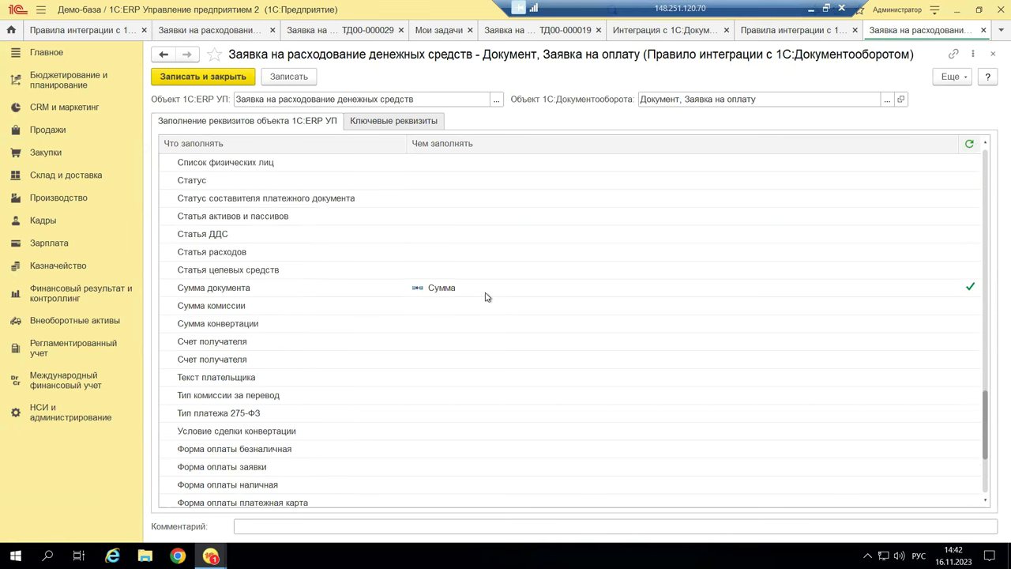
click(264, 183)
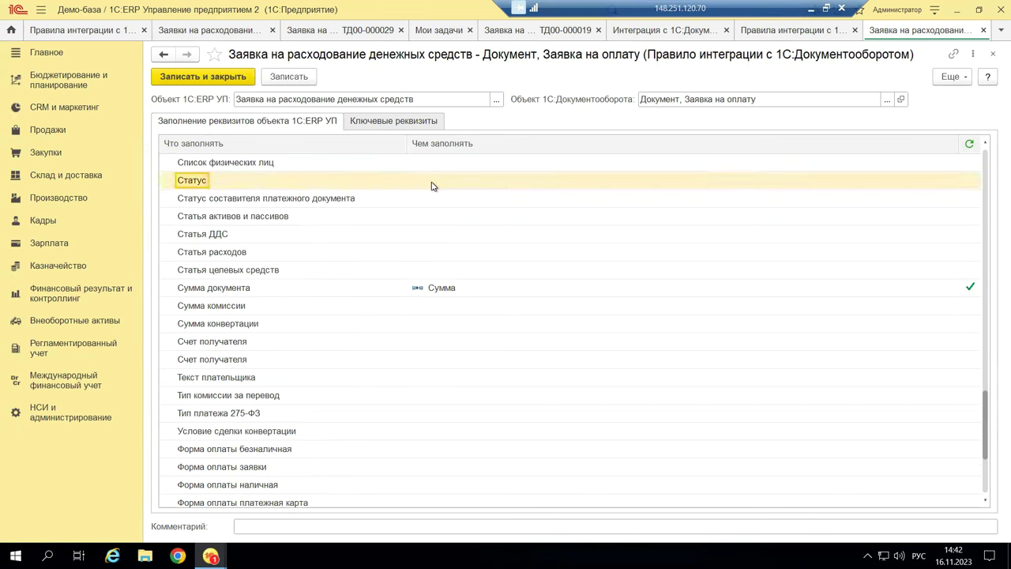
scroll(410, 286, up, 6)
scroll(410, 286, up, 14)
right_click(424, 284)
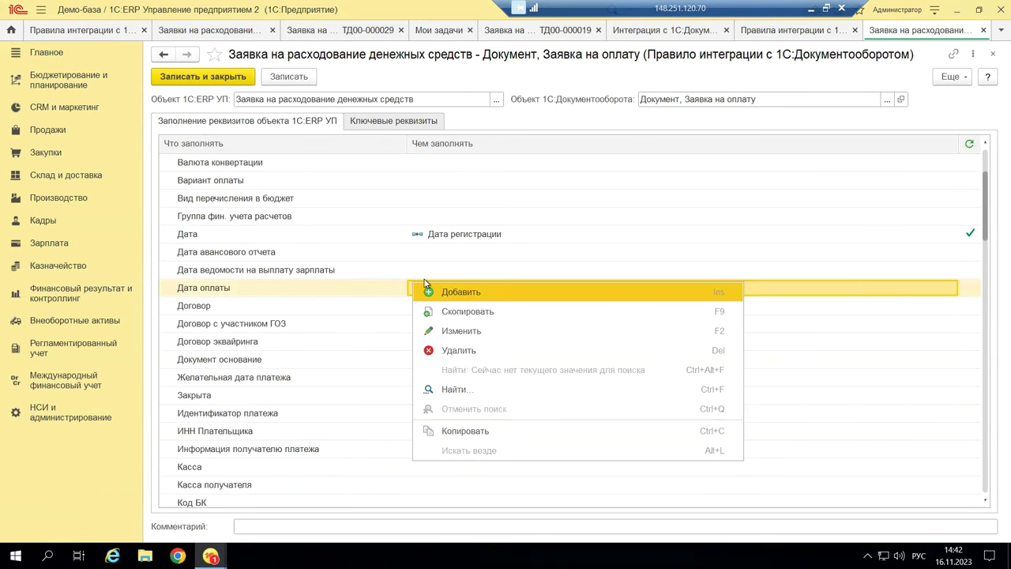
click(457, 180)
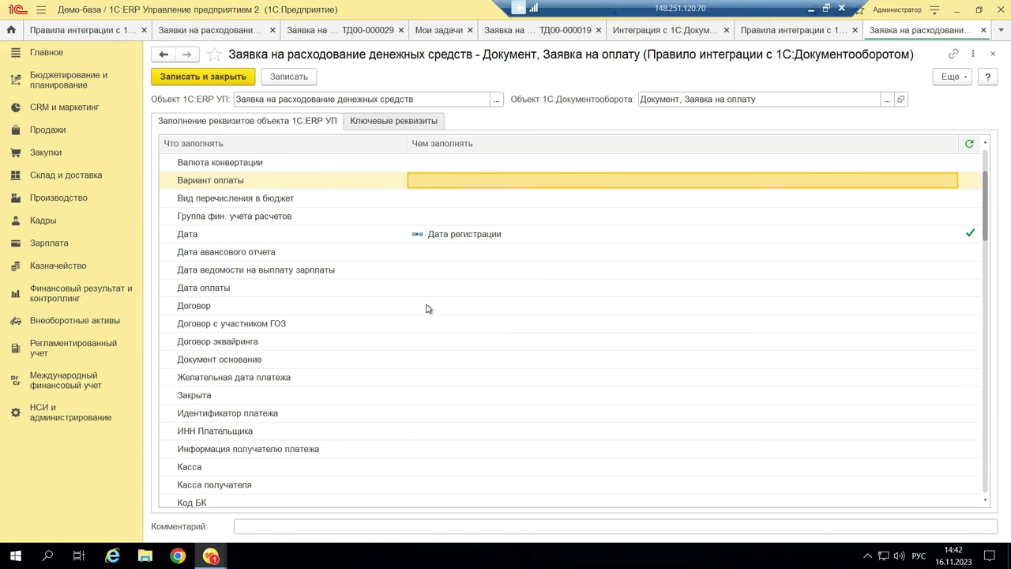
click(428, 275)
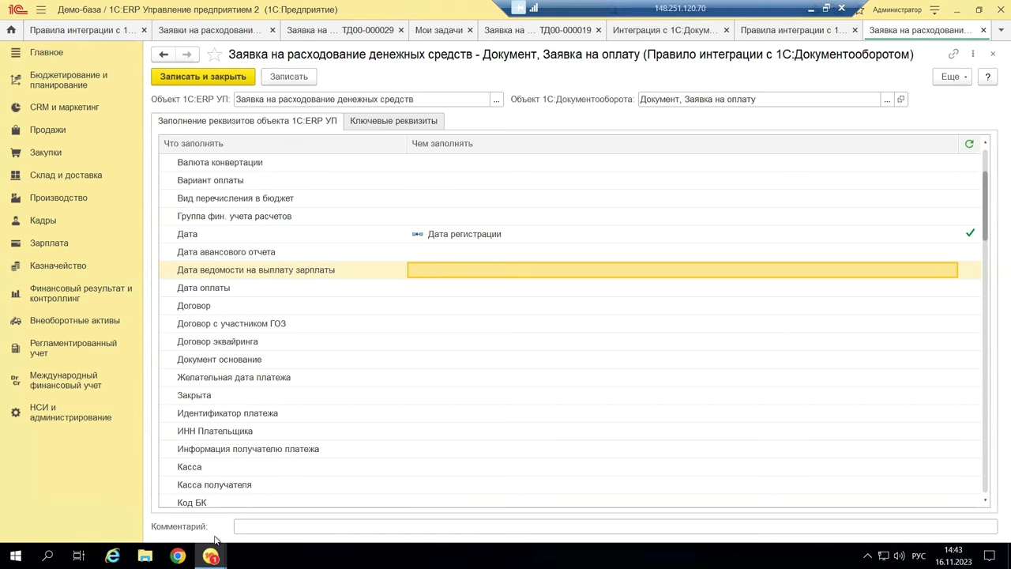
Switch to the 1С:Документооборот window and open the rules for loading data from the seamless integration settings.
mouse_move(215, 541)
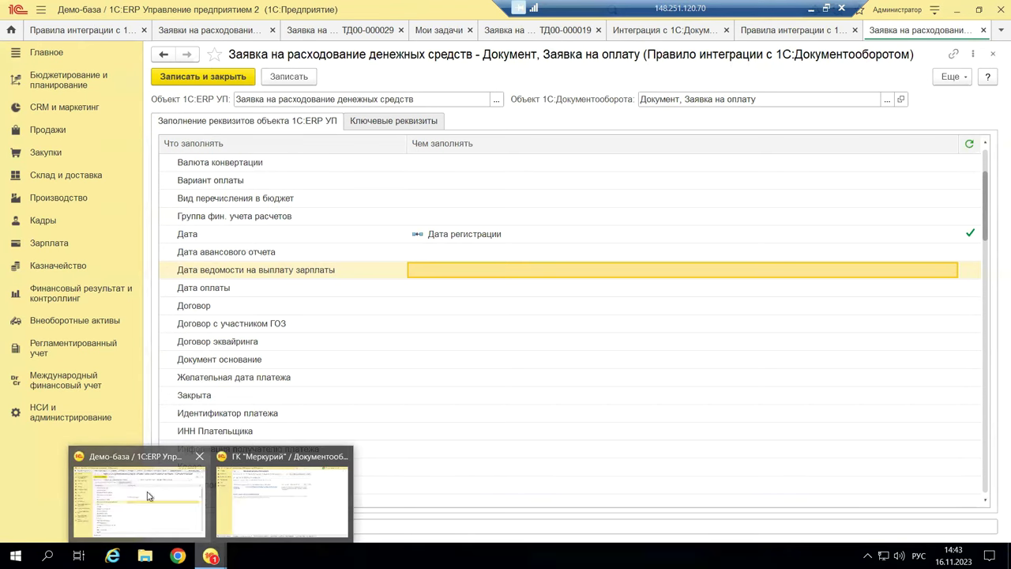
click(248, 491)
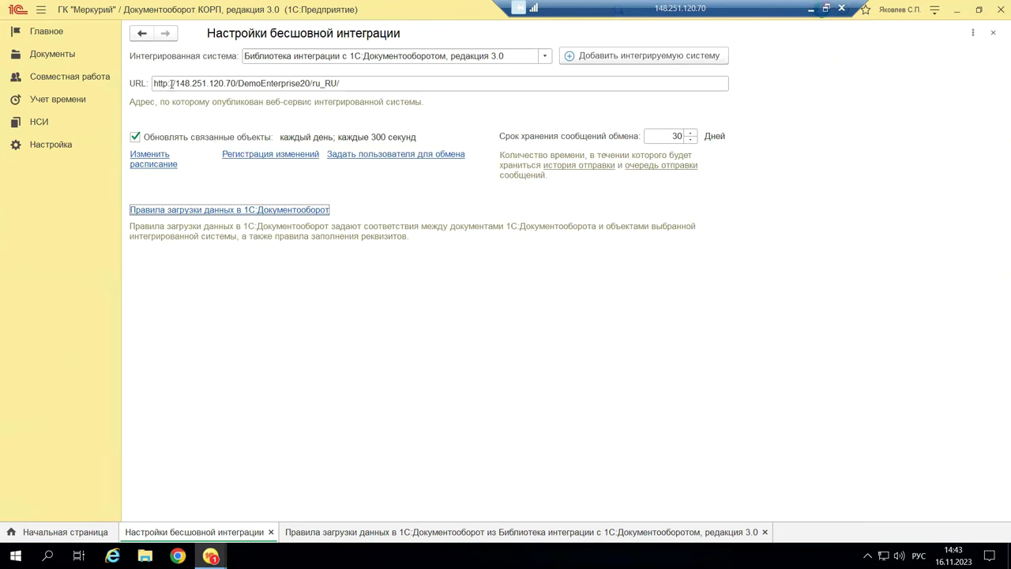
click(352, 81)
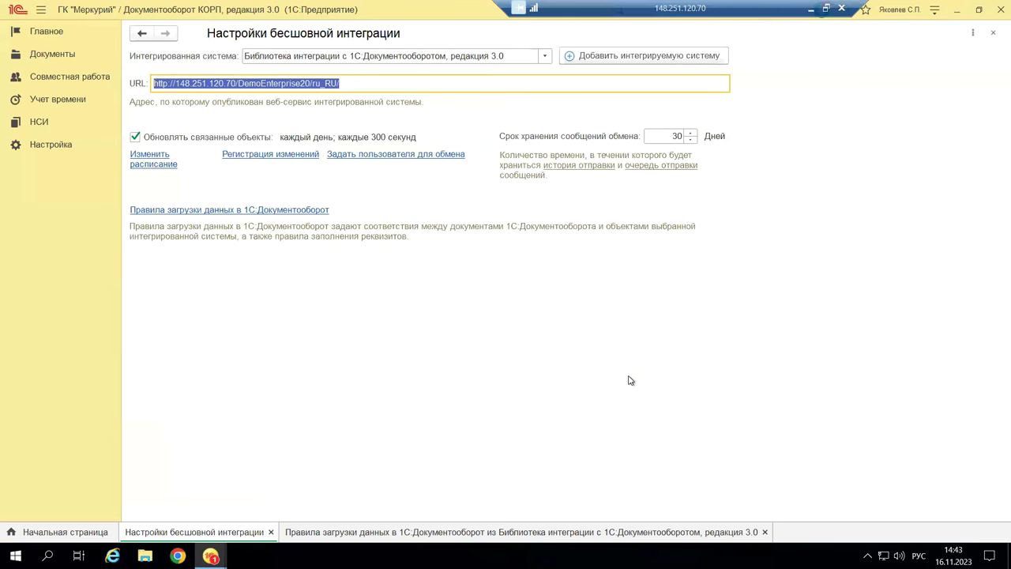
click(196, 212)
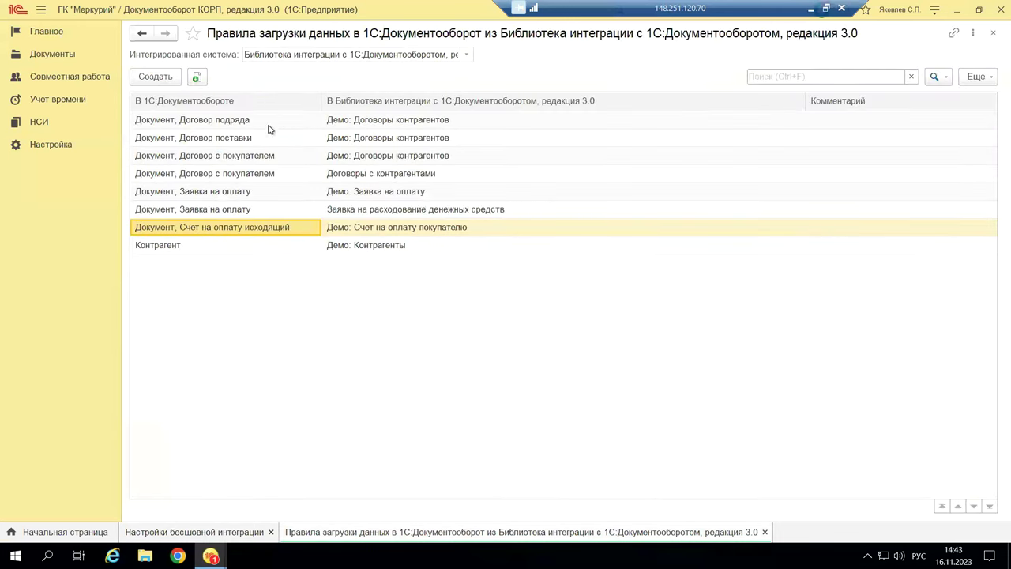
Try to open the loading rule for Заявка на расходование денежных средств by setting up access as Администратор without a password, and return to the rules list.
click(260, 209)
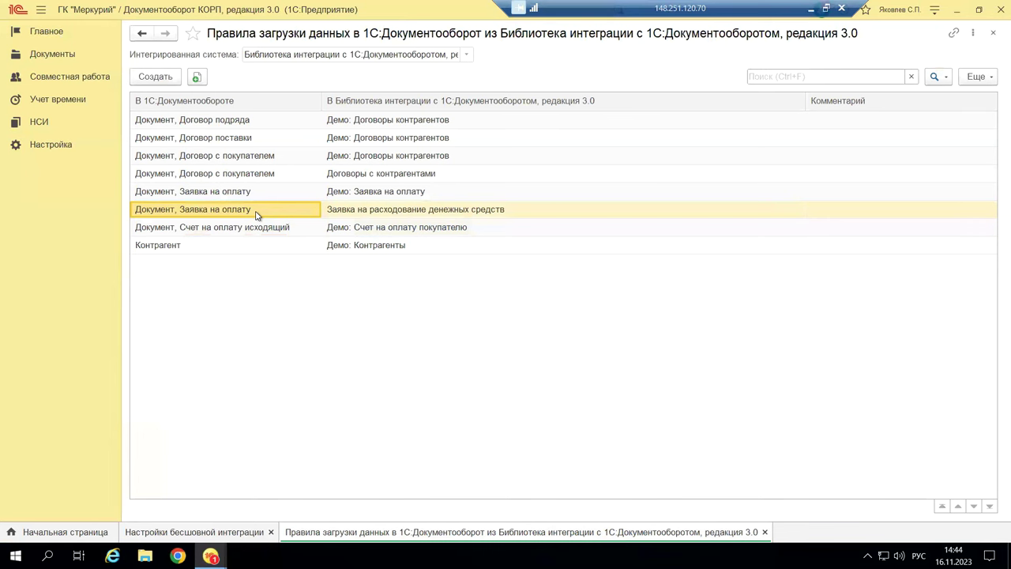
double_click(299, 213)
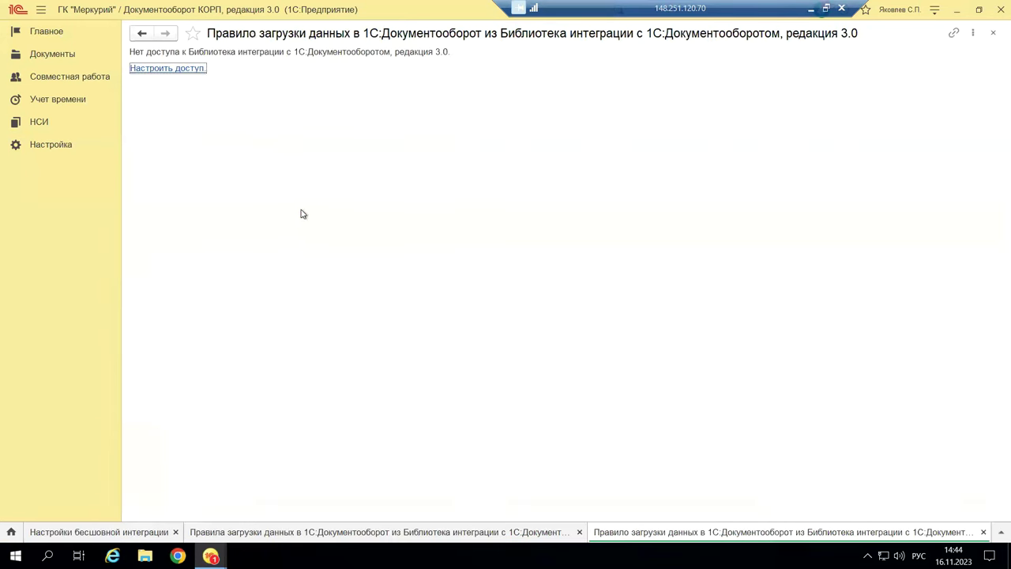
click(191, 79)
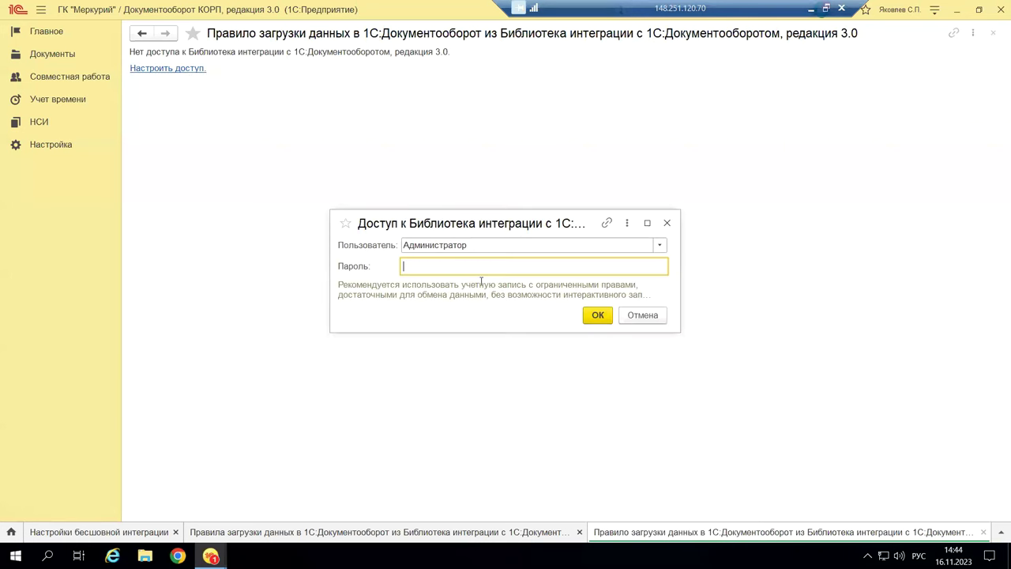
click(598, 315)
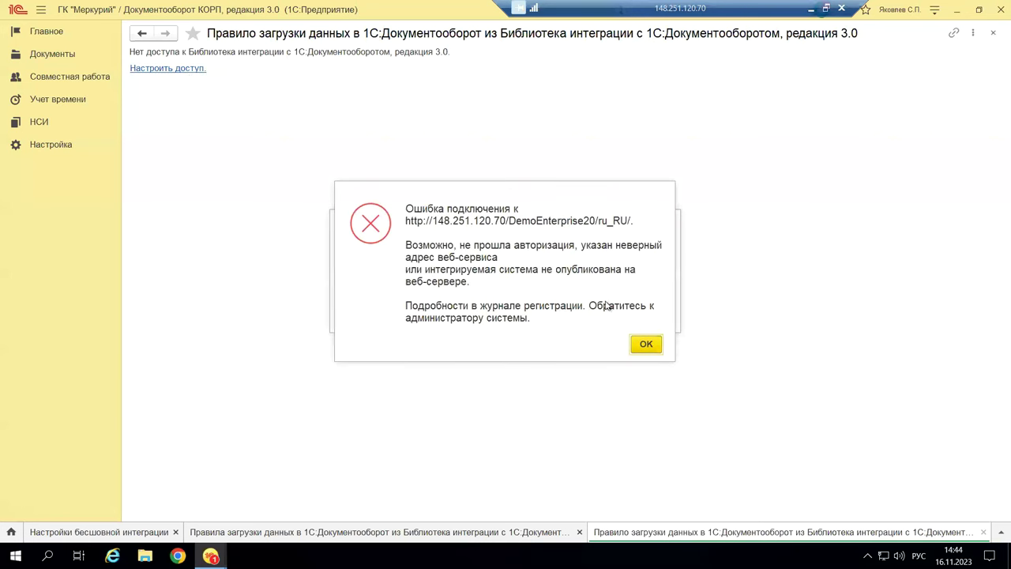
click(646, 344)
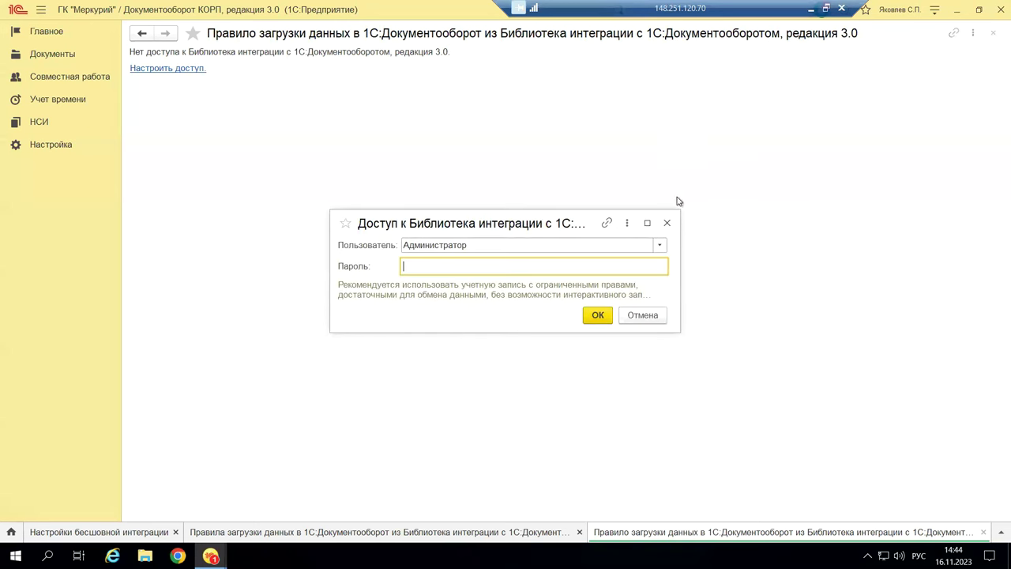
click(667, 222)
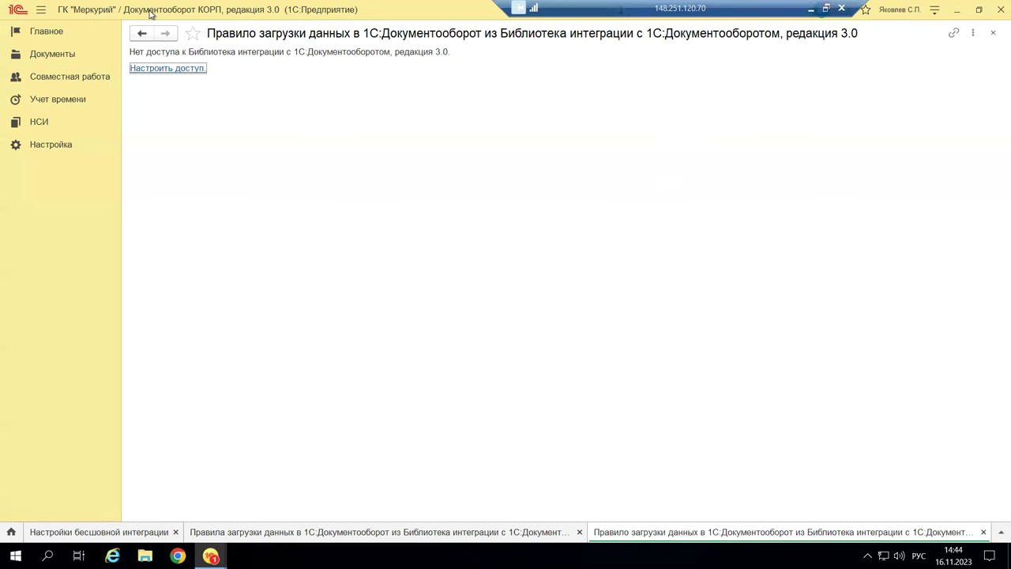
click(140, 36)
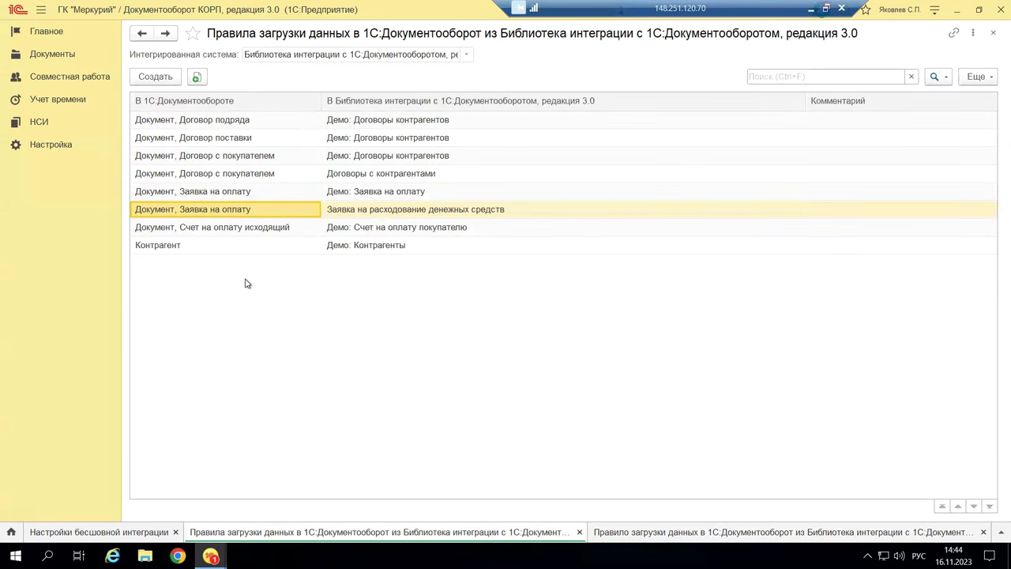
Try to open the loading rule for Документ, Счет на оплату исходящий, and dismiss its access setup.
double_click(195, 228)
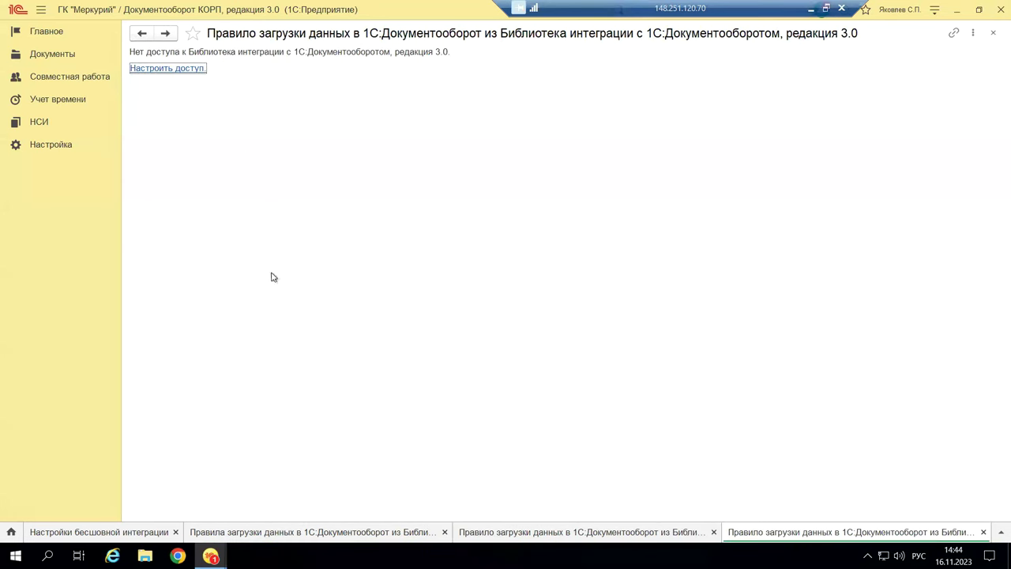
click(185, 69)
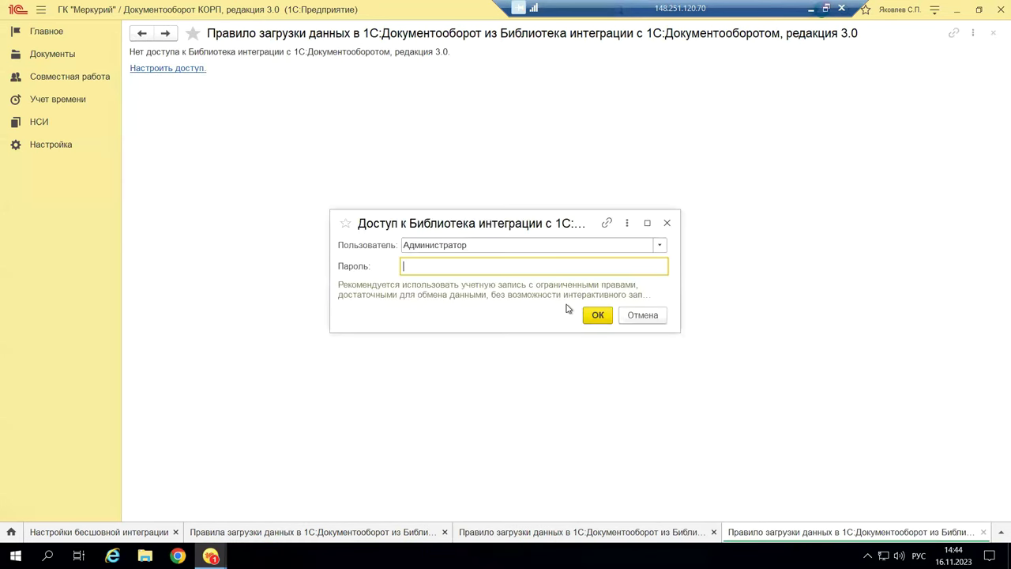
click(666, 222)
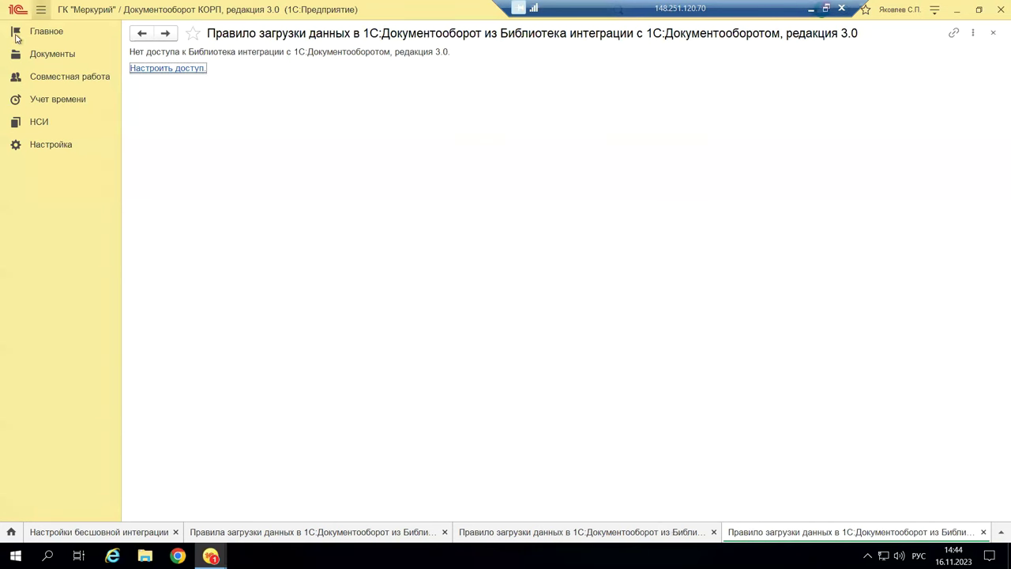
Close the list of data loading rules and both opened rule forms, leaving the seamless integration settings open.
click(140, 34)
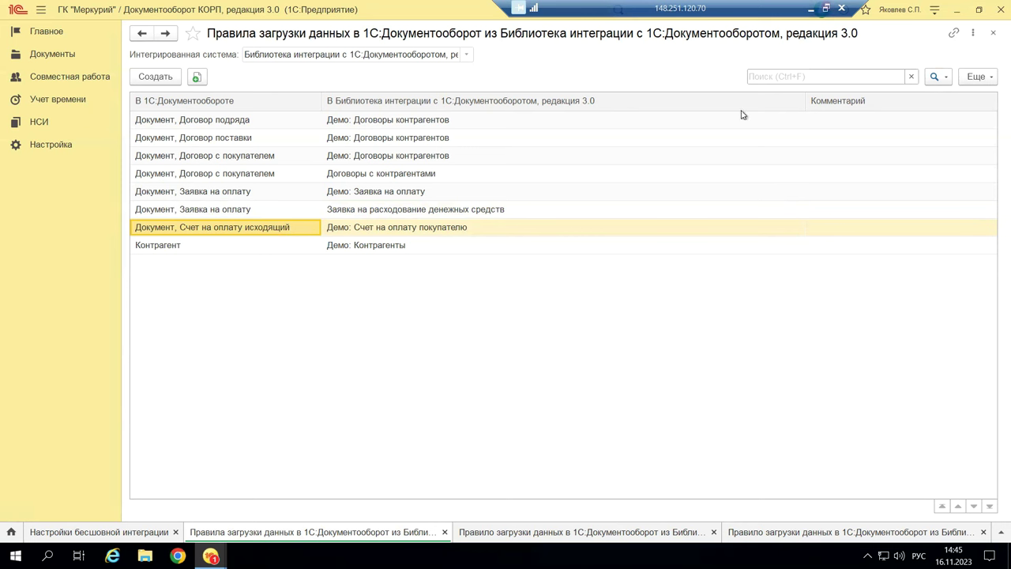
click(994, 38)
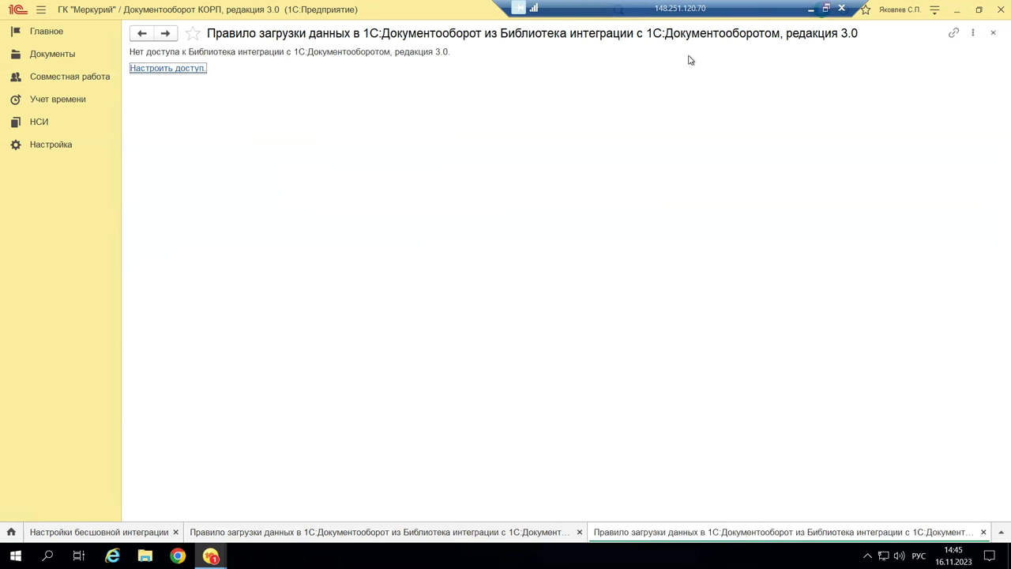
click(993, 34)
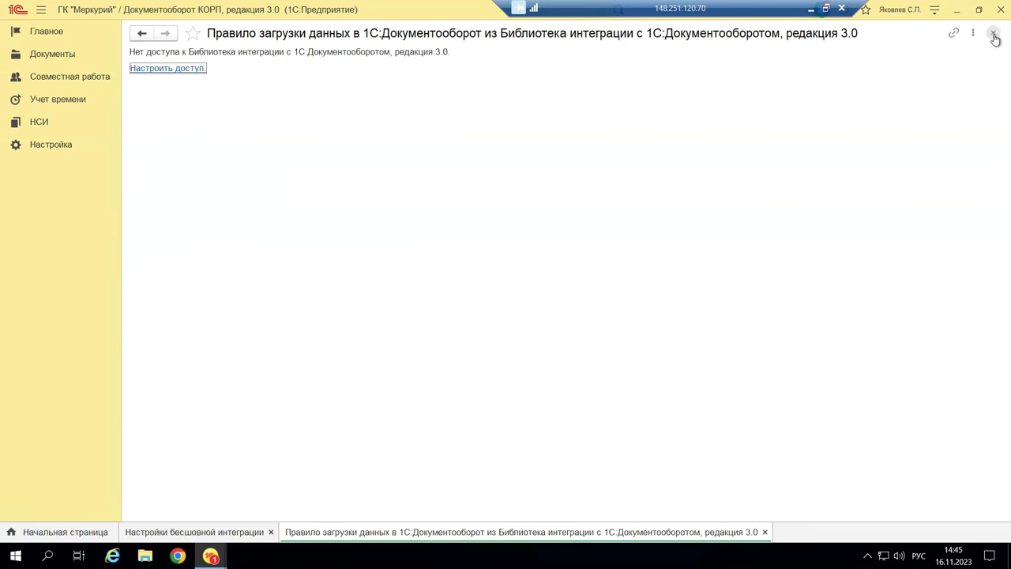
click(993, 33)
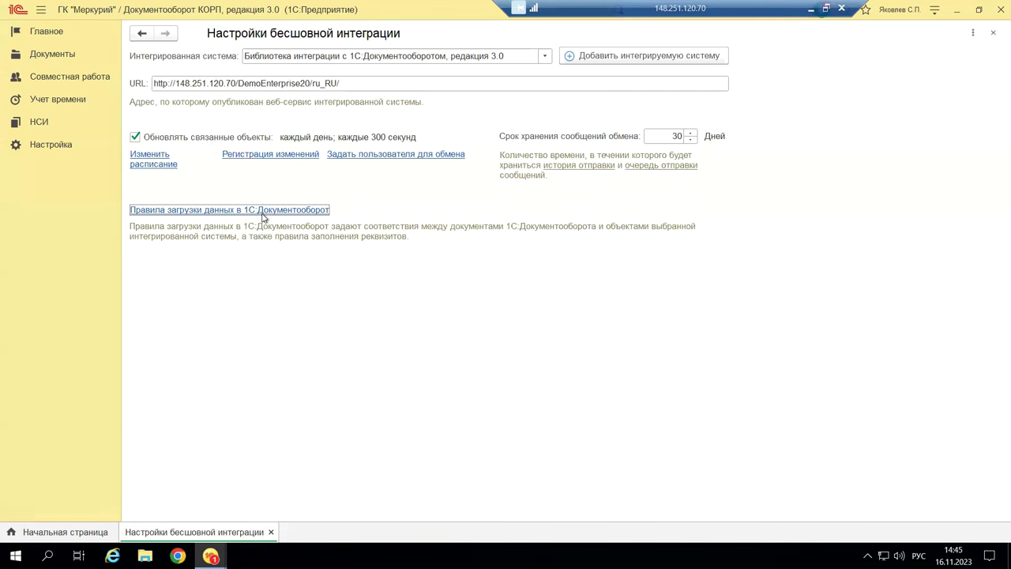
Switch to the 1С:ERP window and examine which attributes the integration rule for Заявка на расходование денежных средств fills from 1С:Документооборот.
click(211, 556)
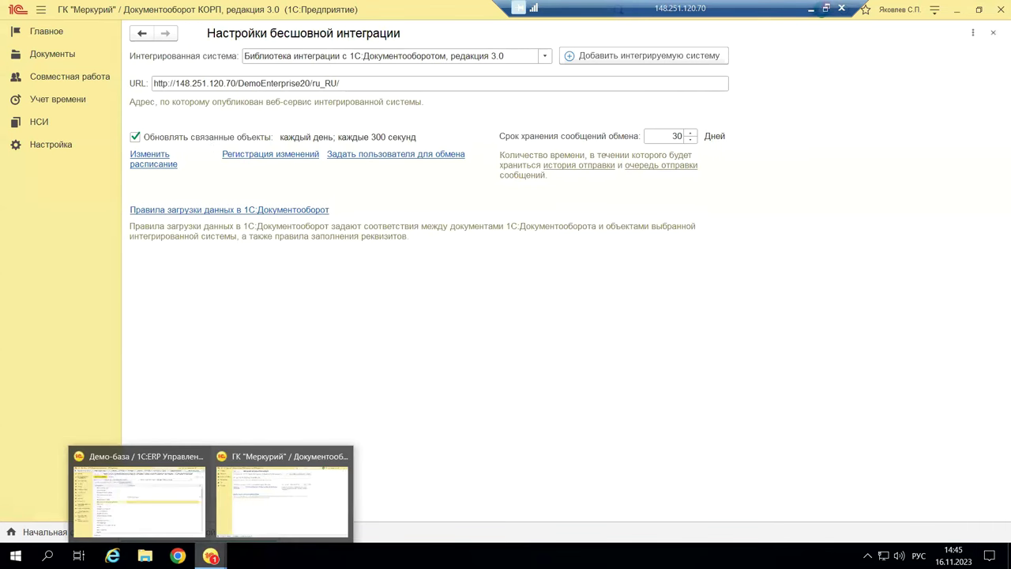
click(143, 500)
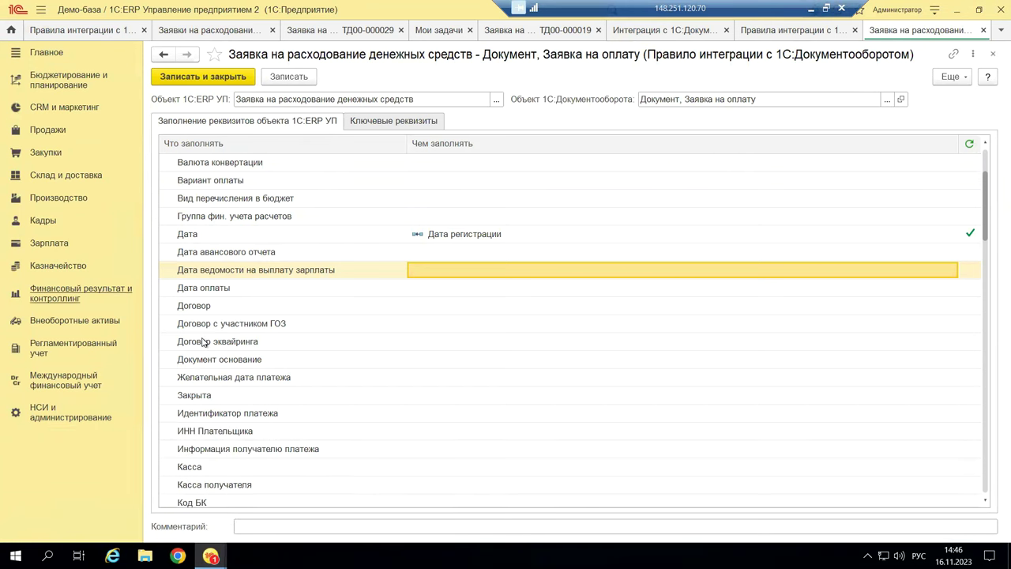
scroll(575, 325, up, 1)
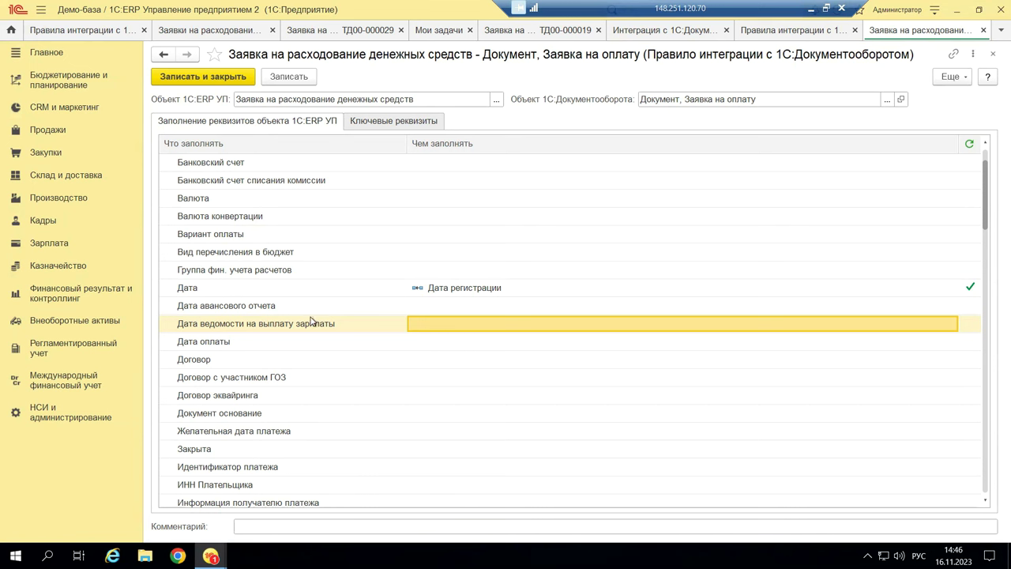
click(422, 289)
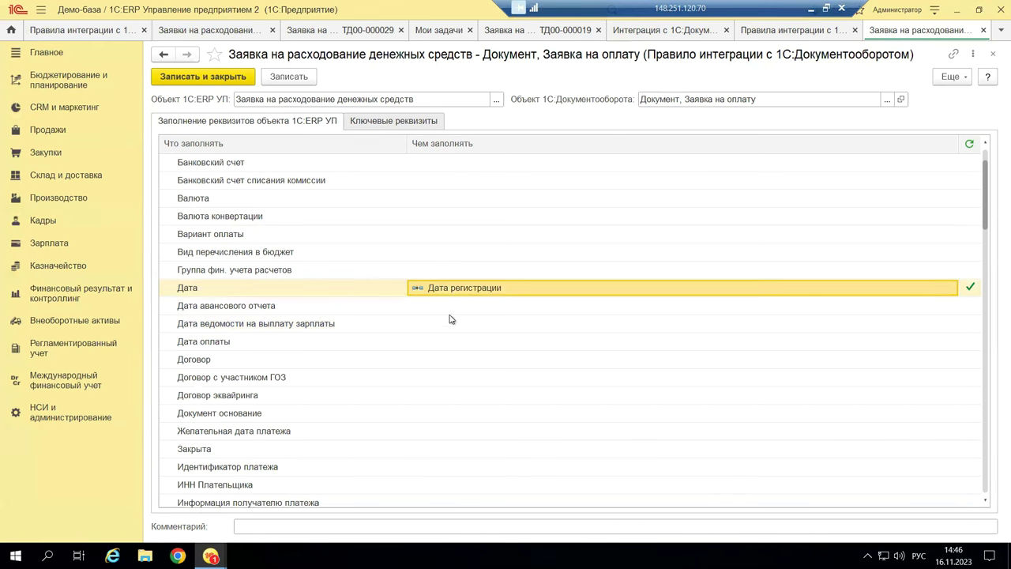
scroll(390, 332, down, 8)
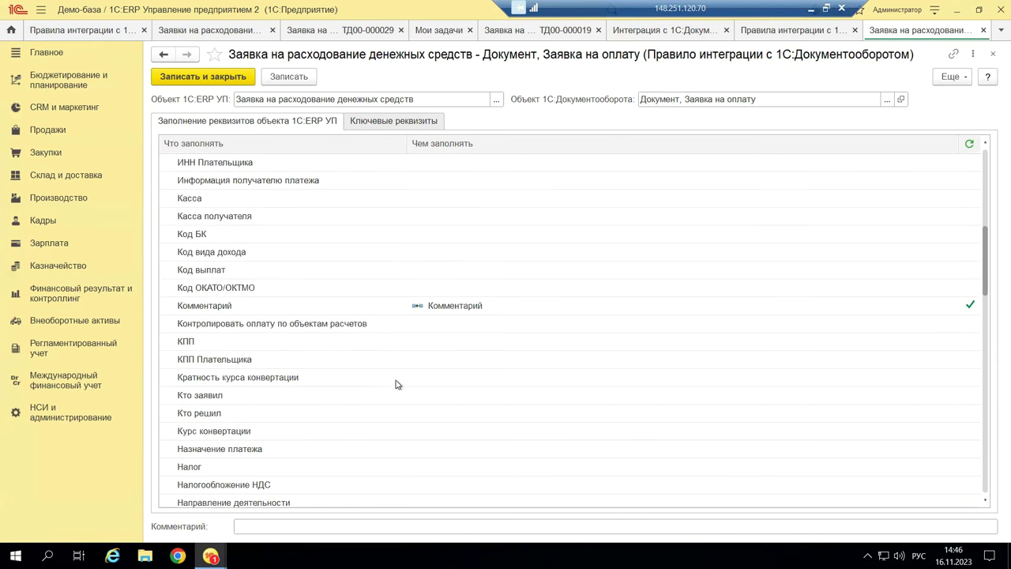
scroll(390, 379, down, 10)
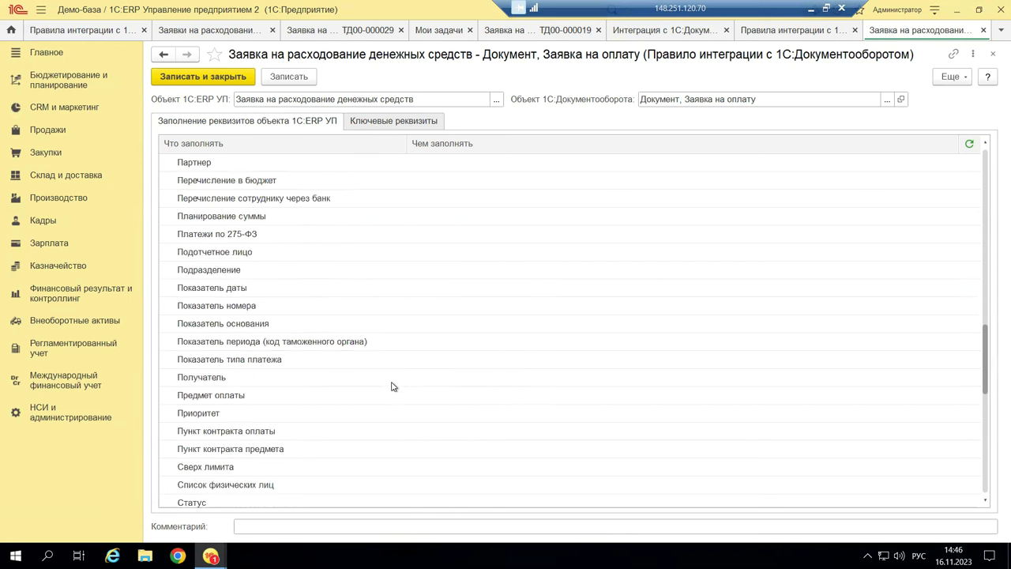
scroll(390, 400, down, 6)
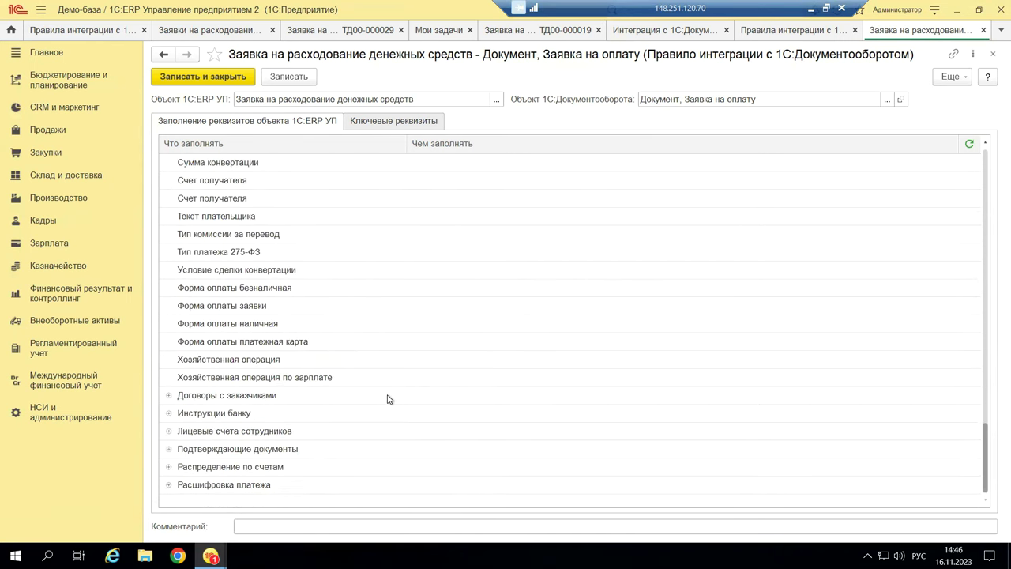
scroll(387, 399, up, 6)
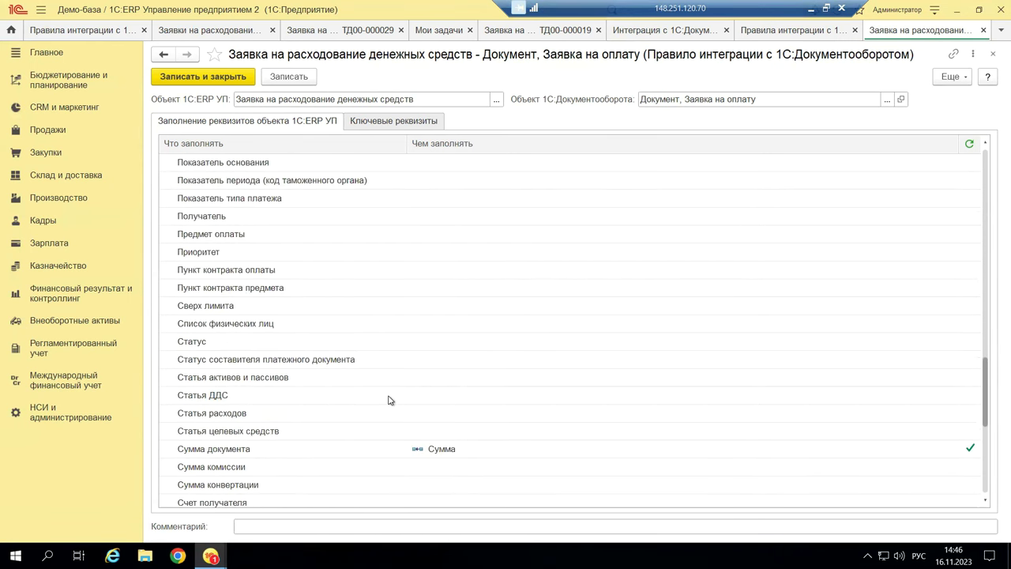
scroll(388, 401, up, 5)
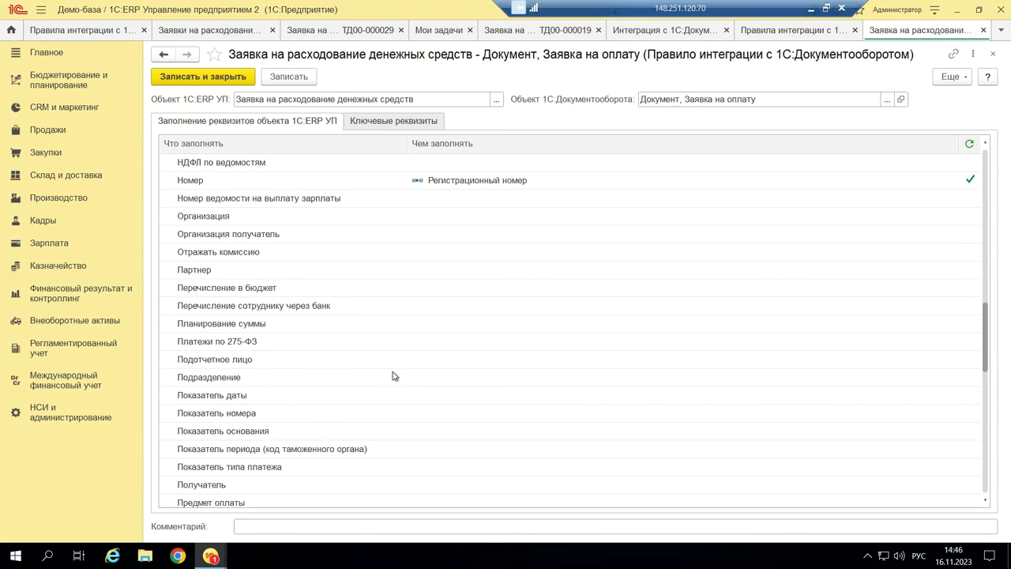
Examine the fill options for the Организация attribute, including choosing a specified value from the organizations list, and close its fill rule without saving.
click(230, 218)
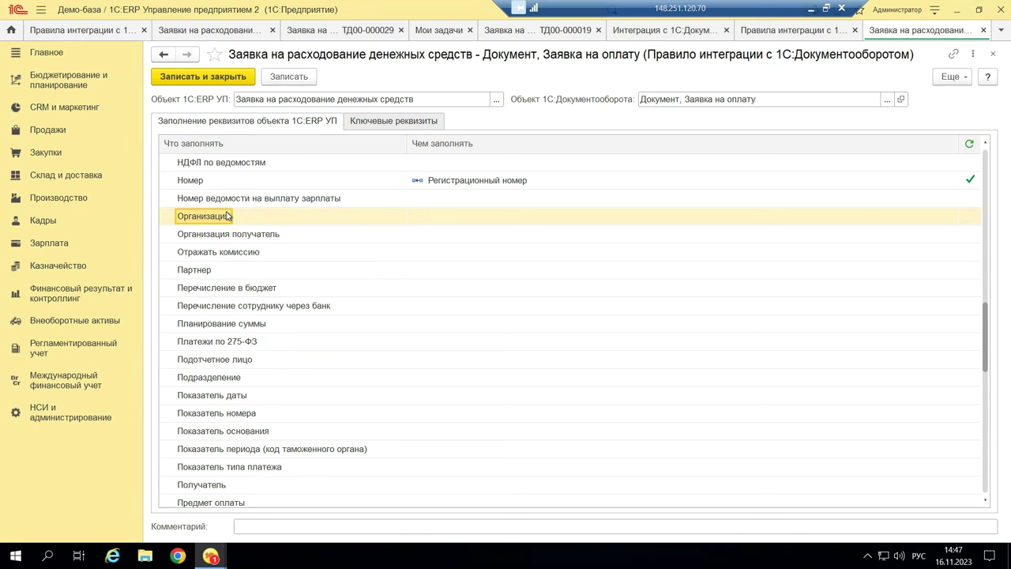
double_click(429, 214)
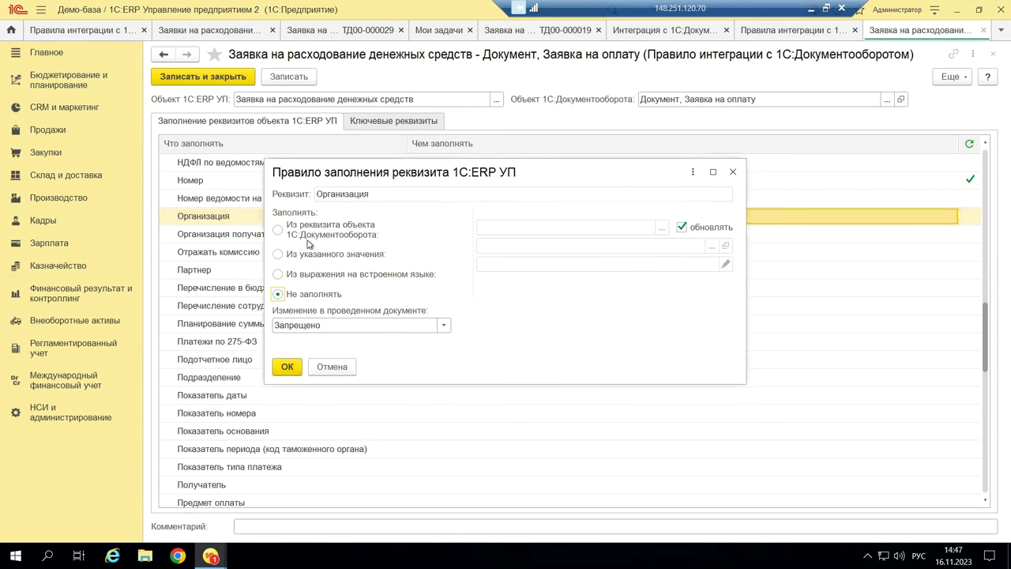
click(215, 219)
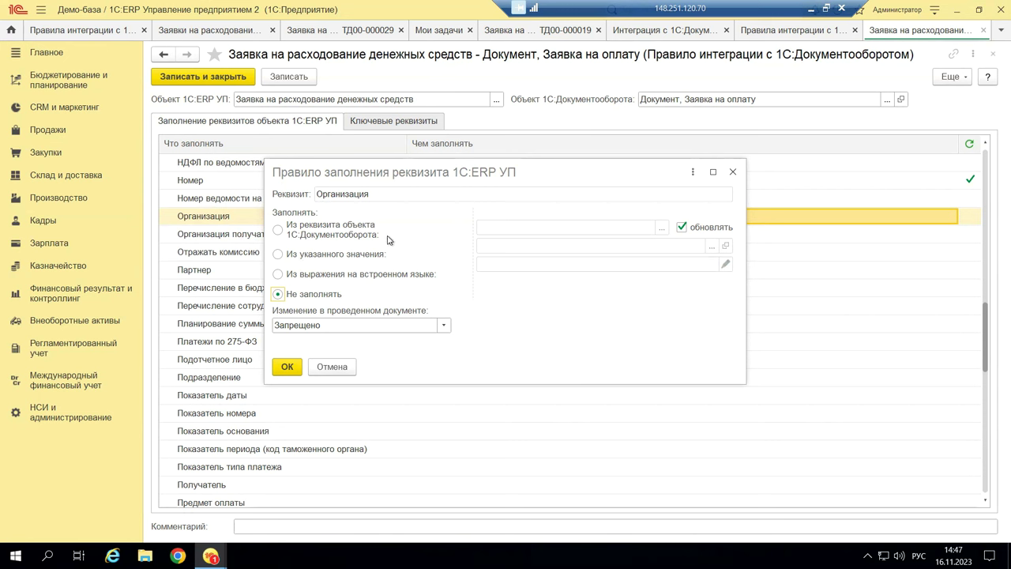
click(307, 259)
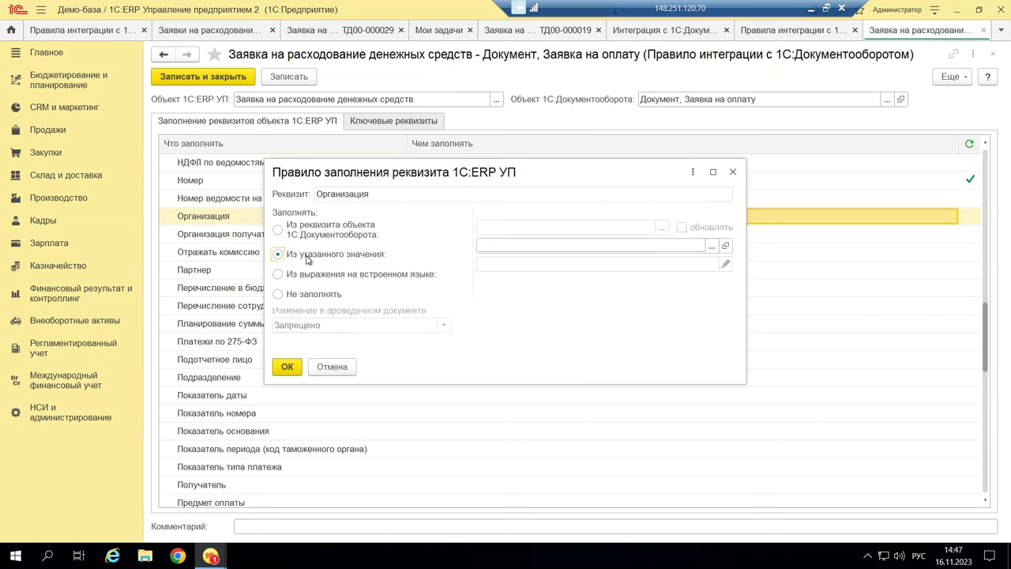
click(712, 246)
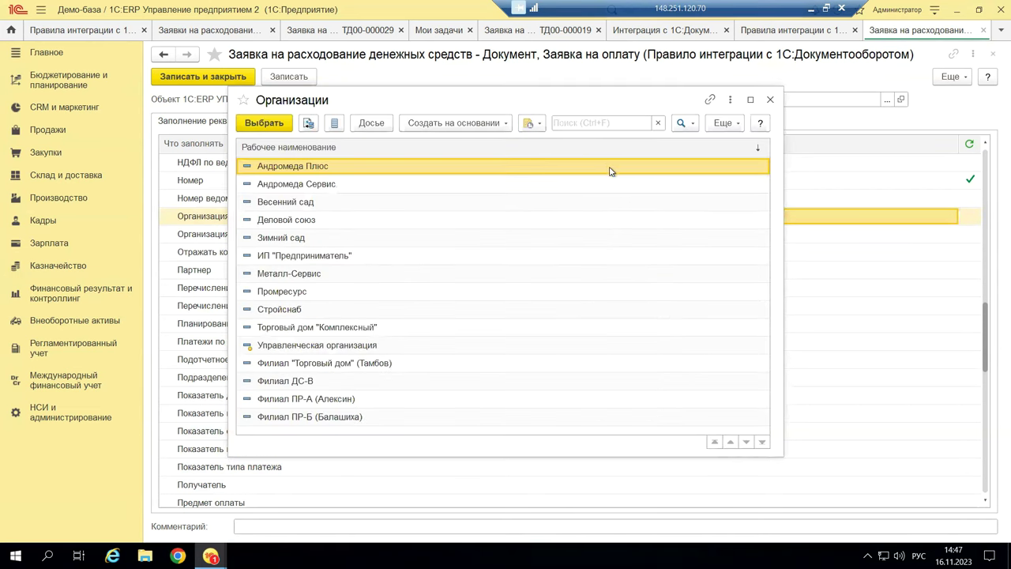
click(770, 100)
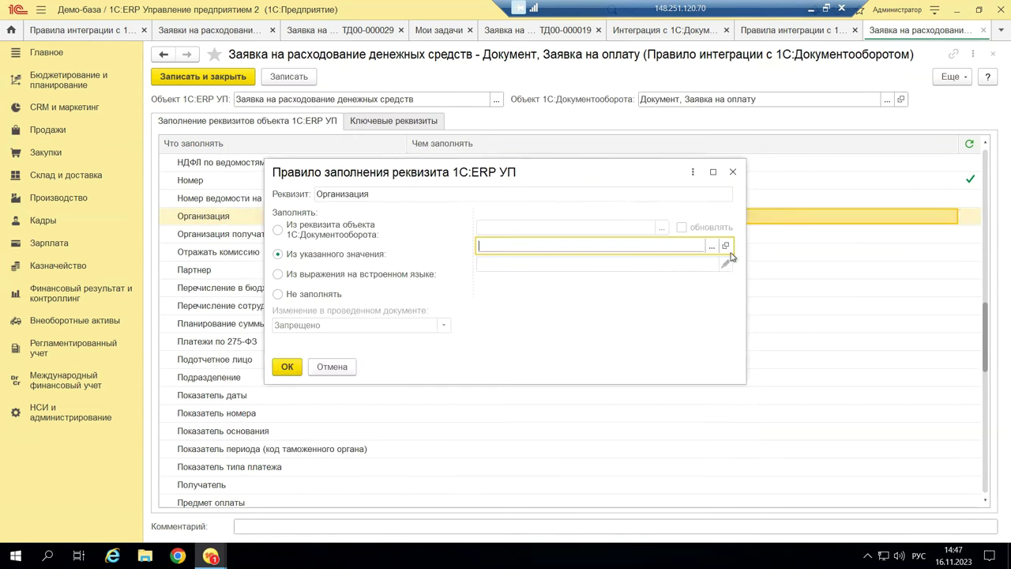
click(294, 235)
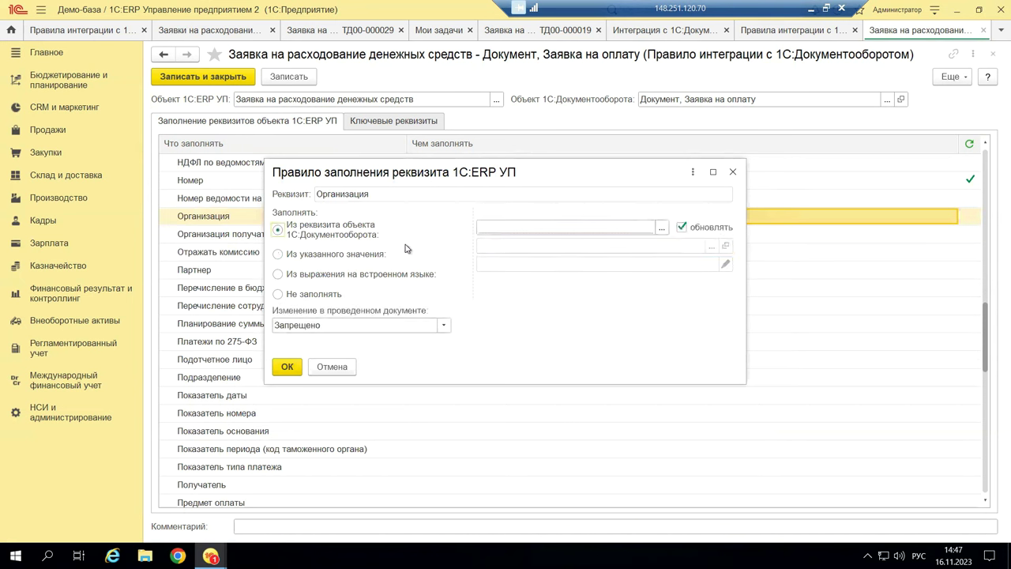
click(279, 295)
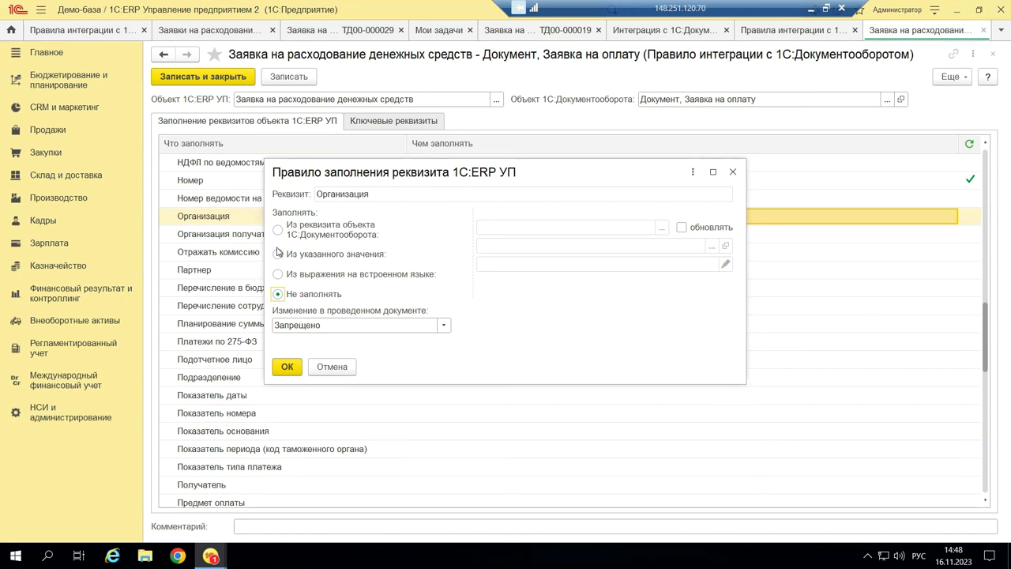
click(732, 172)
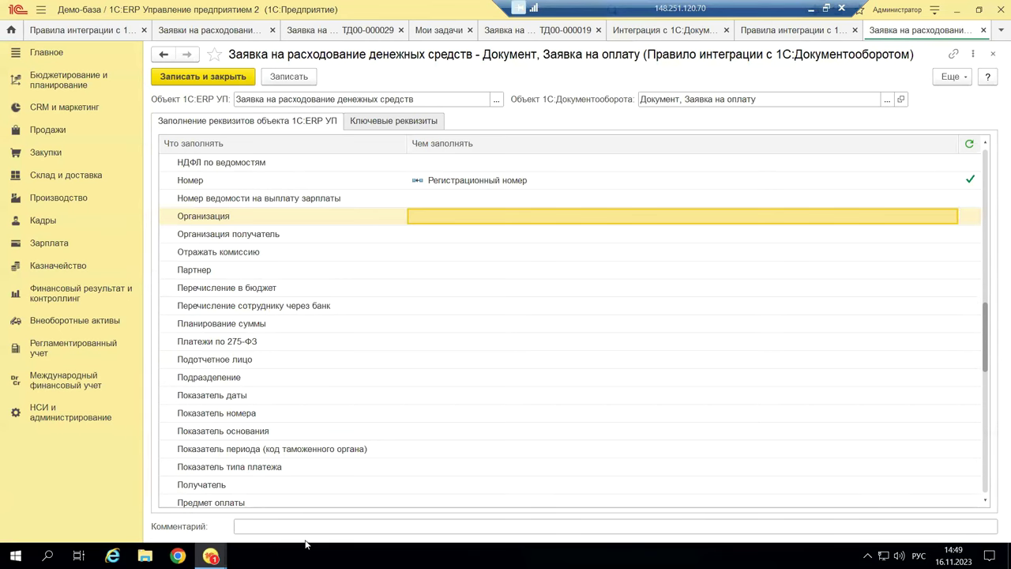
Switch to the 1С:Документооборот window and open the Заявка на расходование ДС document dated 21.07.2022 0:00:02 from the documents list.
mouse_move(210, 556)
click(273, 519)
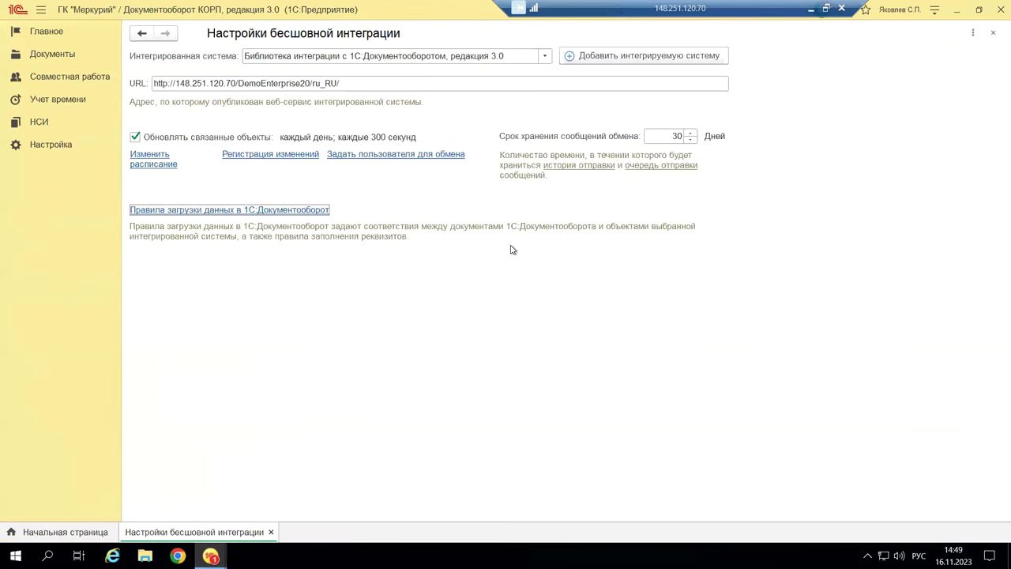
click(62, 53)
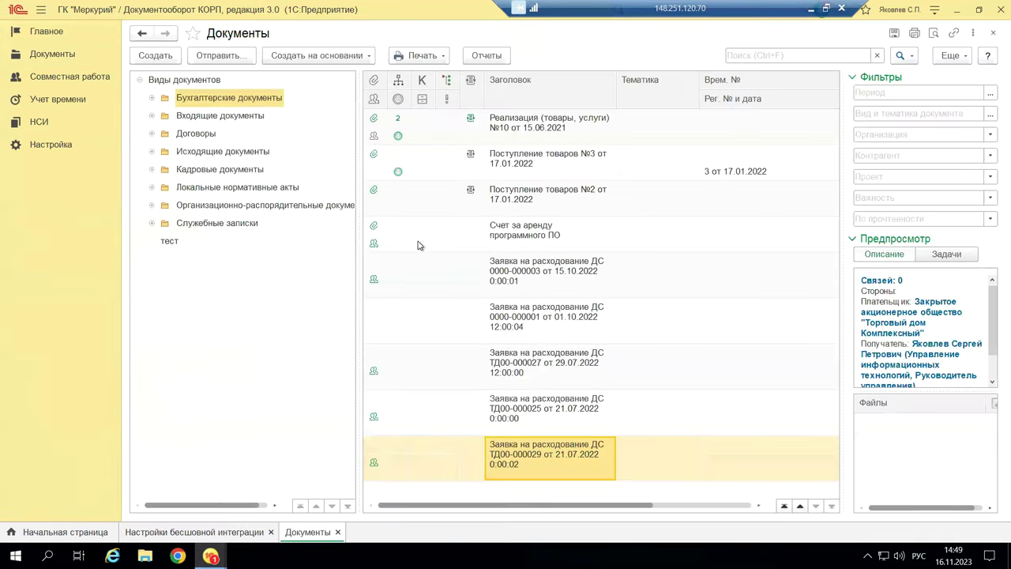
double_click(545, 435)
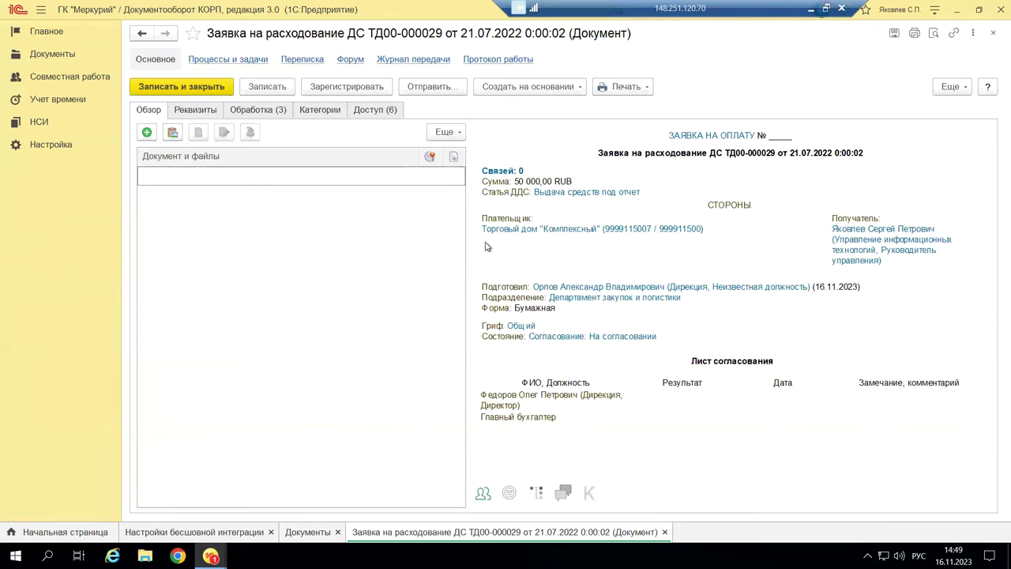
Examine the attributes of the open Заявка на расходование ДС document and close it, returning to the documents list.
click(180, 109)
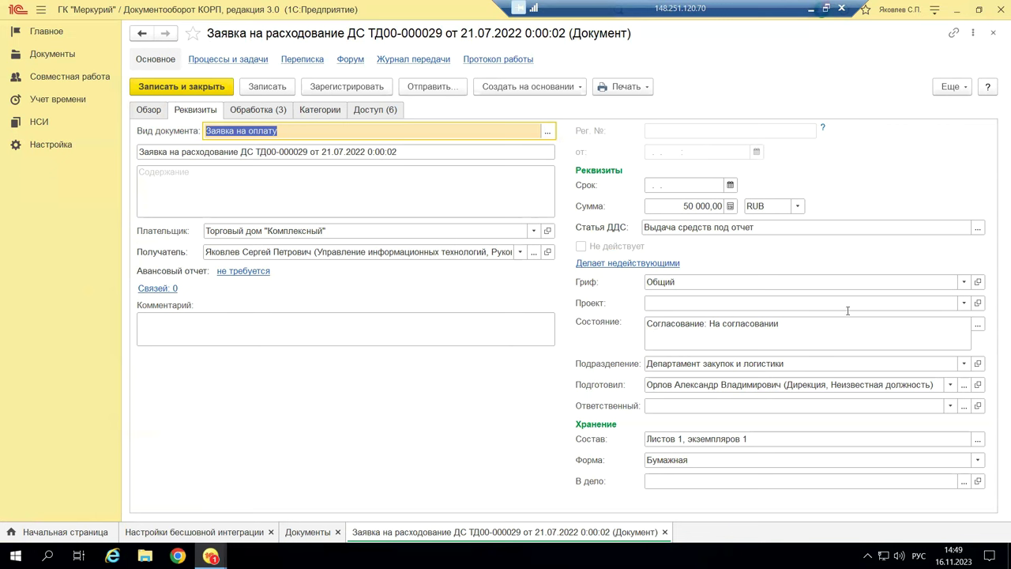
click(993, 33)
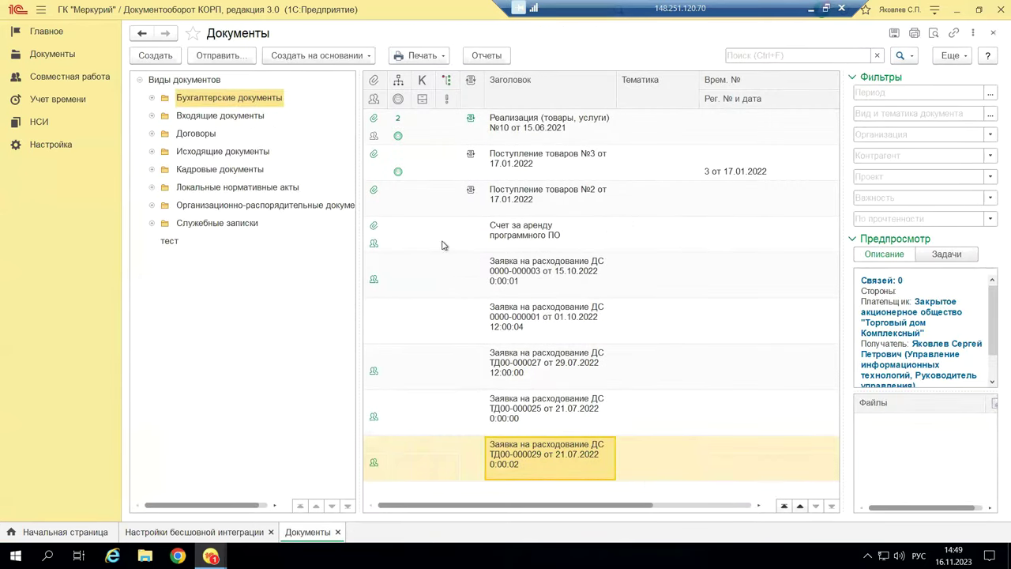
Open the Реализация (товары, услуги) №10 document dated 15.06.2021, examine its state, processing and overview details, and close it.
scroll(456, 241, up, 5)
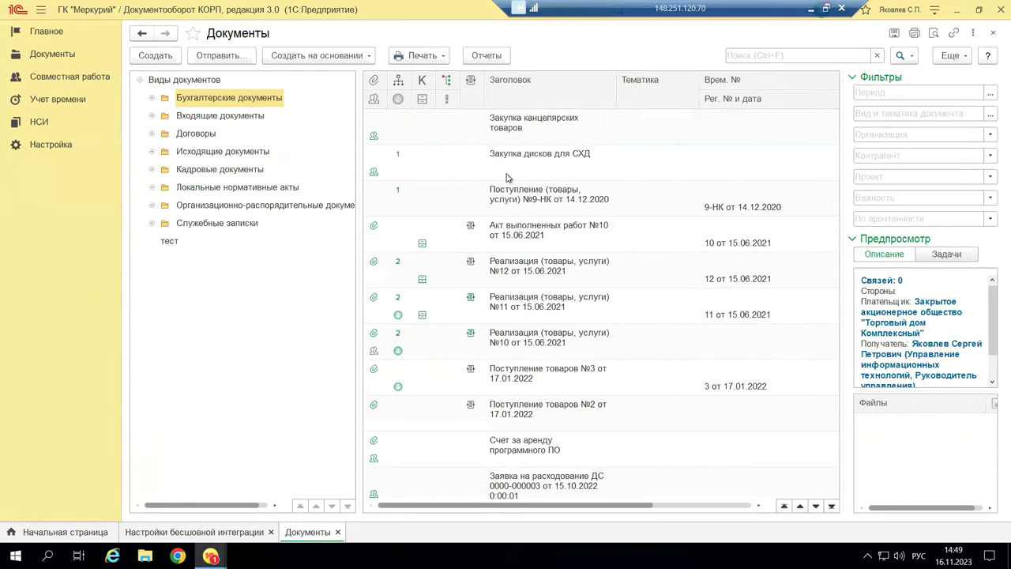
double_click(519, 338)
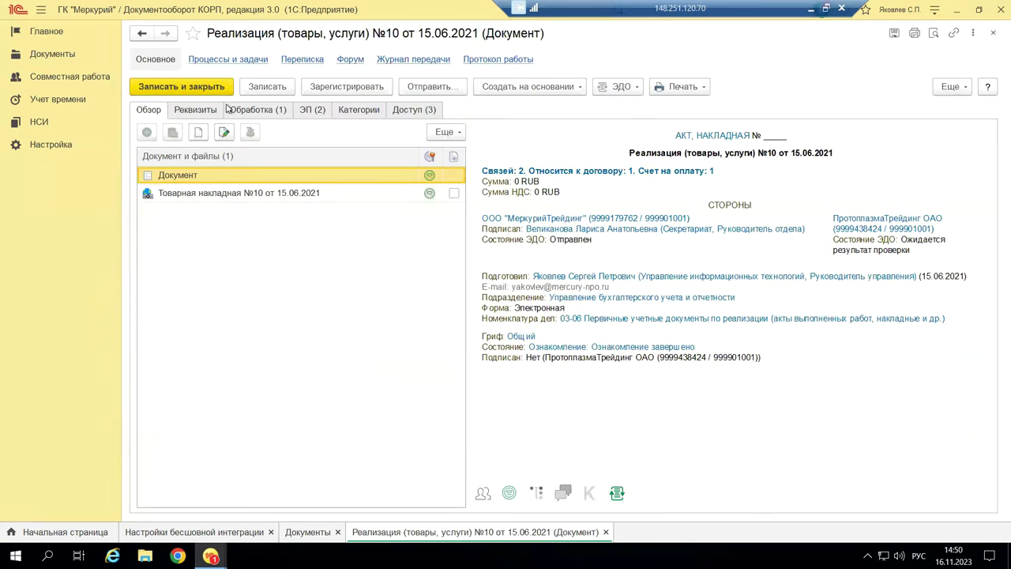
click(213, 112)
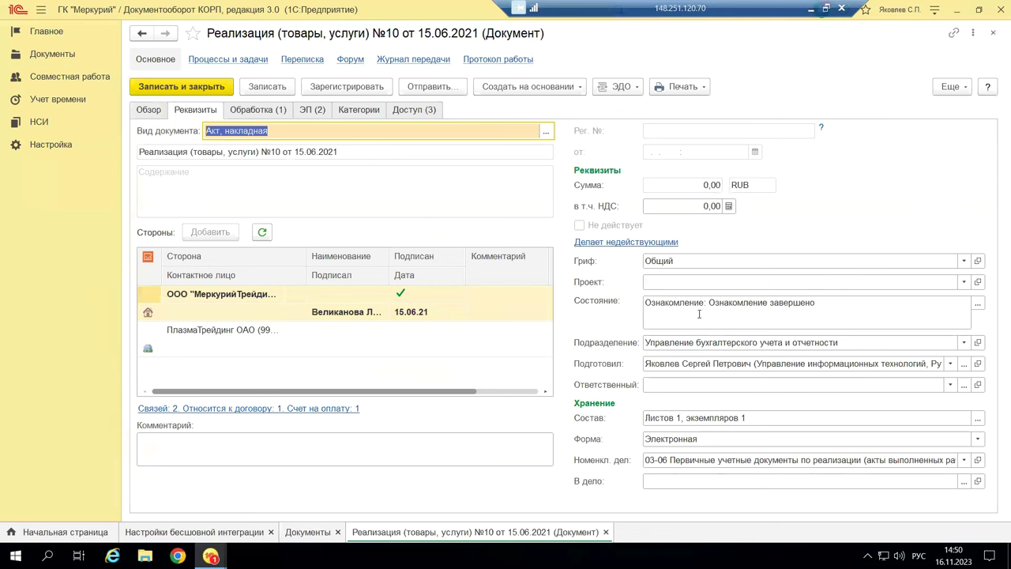
click(978, 304)
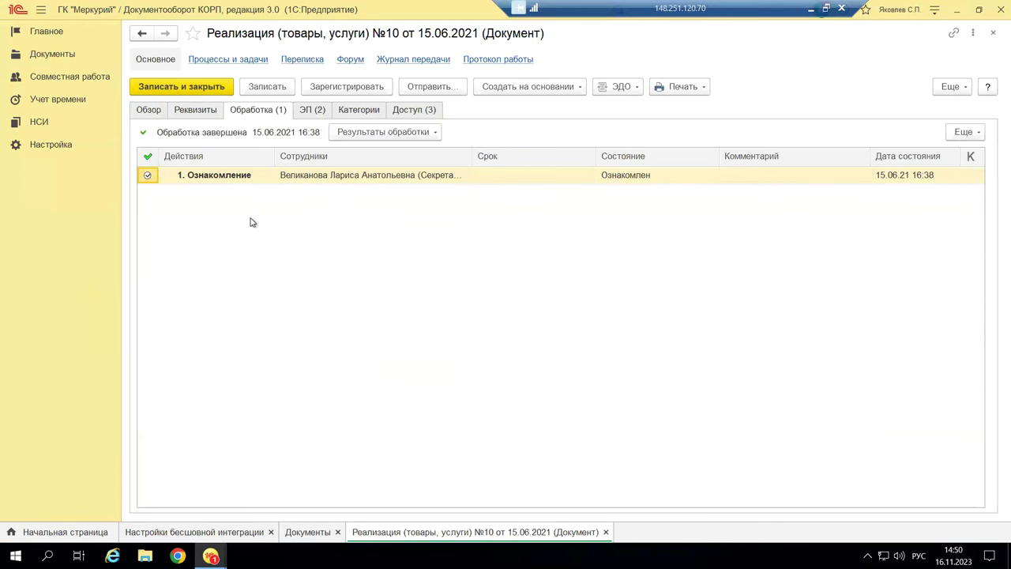
click(152, 110)
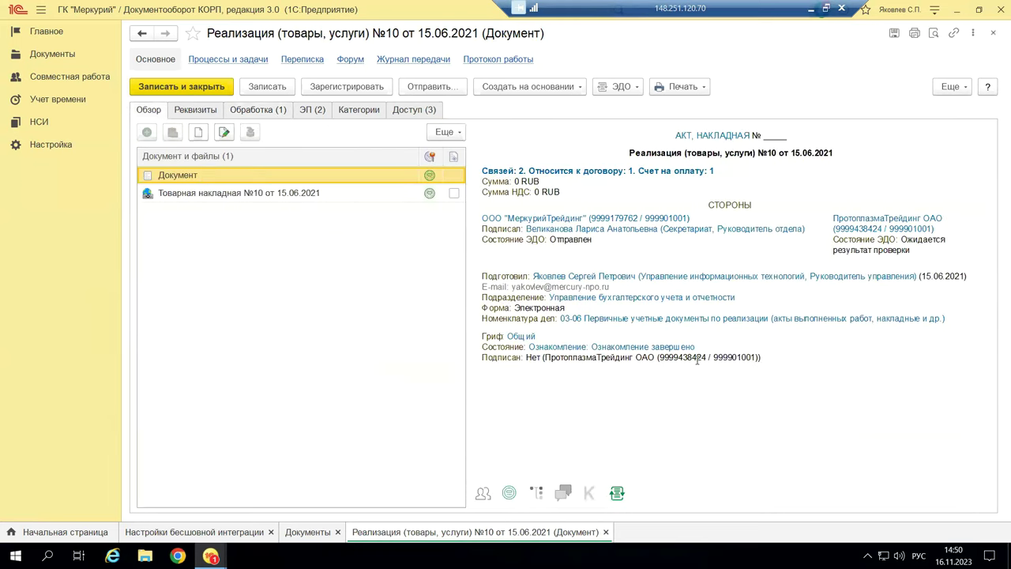
click(195, 110)
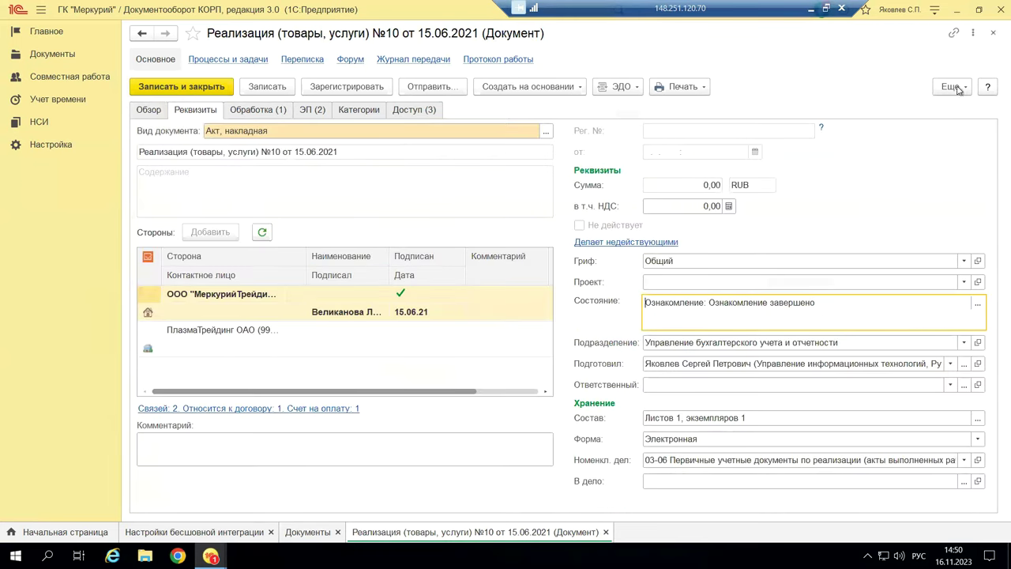
click(993, 35)
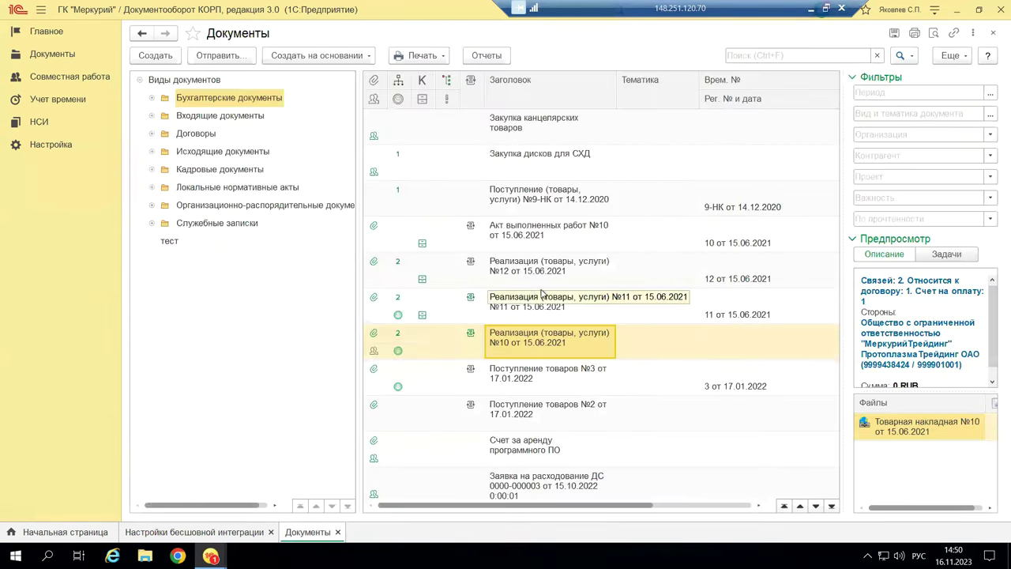
Open the Лицевой счет document dated 01.03.2020, examine its attributes and processing, and close both it and the documents list.
scroll(524, 295, up, 1)
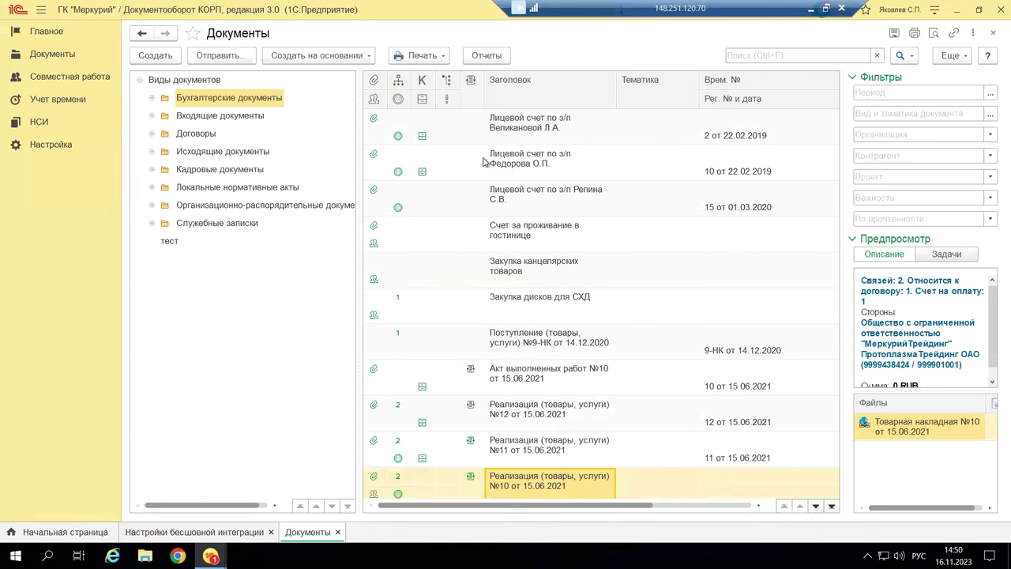
click(500, 198)
double_click(522, 193)
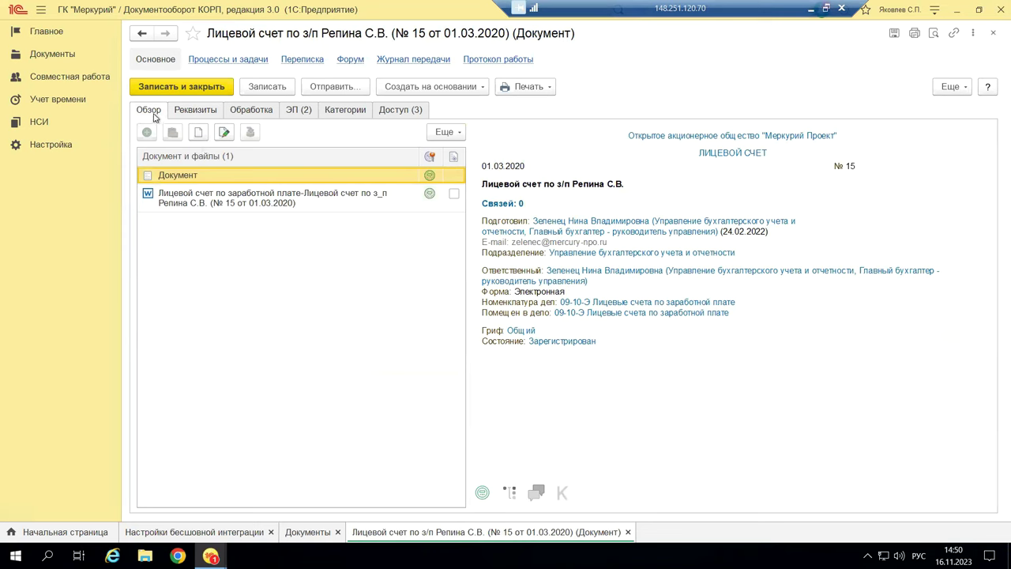
click(187, 113)
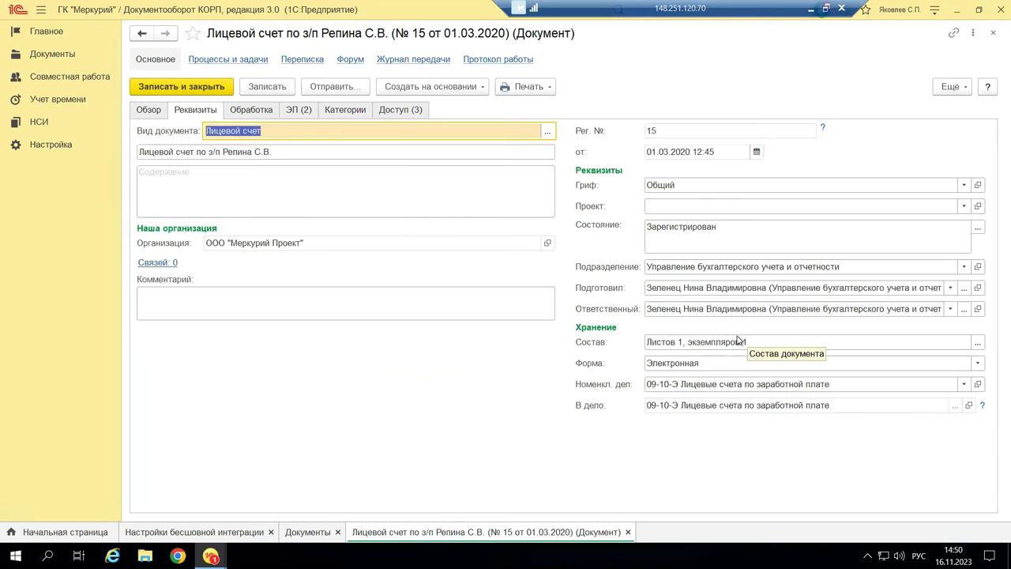
click(722, 225)
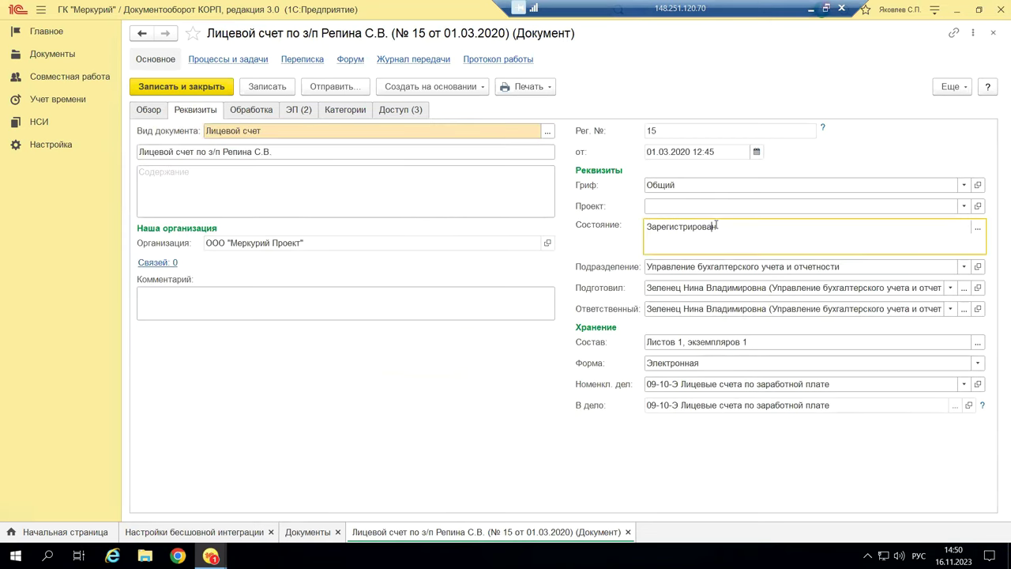
click(981, 231)
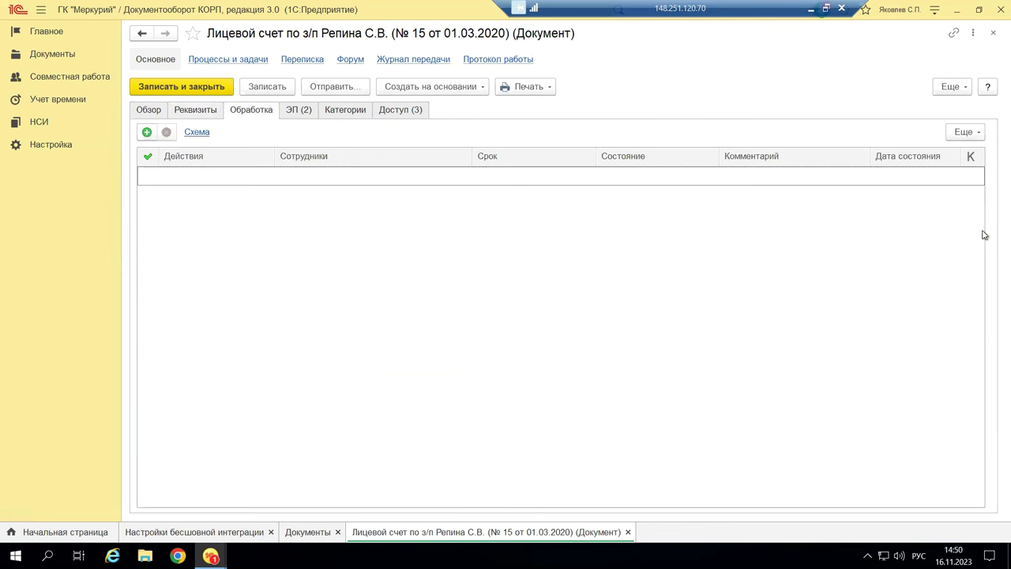
click(993, 33)
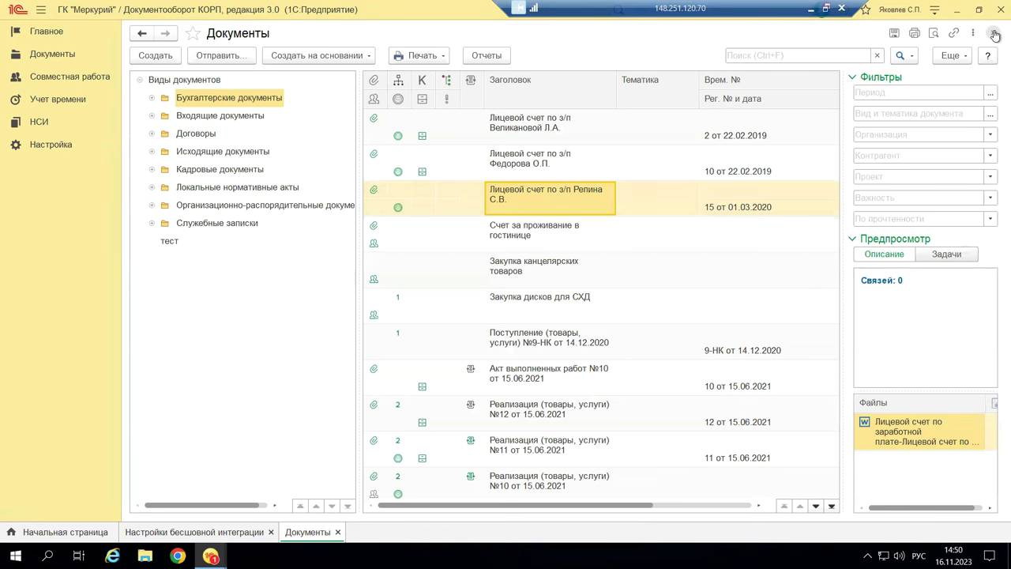
click(995, 35)
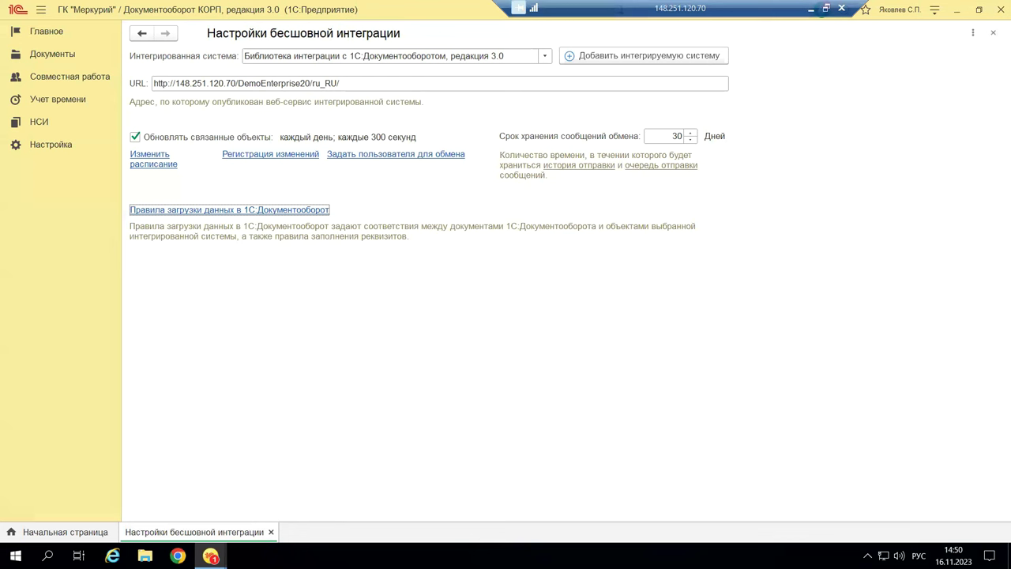
Switch to 1С:ERP and open the Заявка на расходование ДС dated 25.06.2022 from the treasury's payment requests list.
mouse_move(210, 555)
click(139, 491)
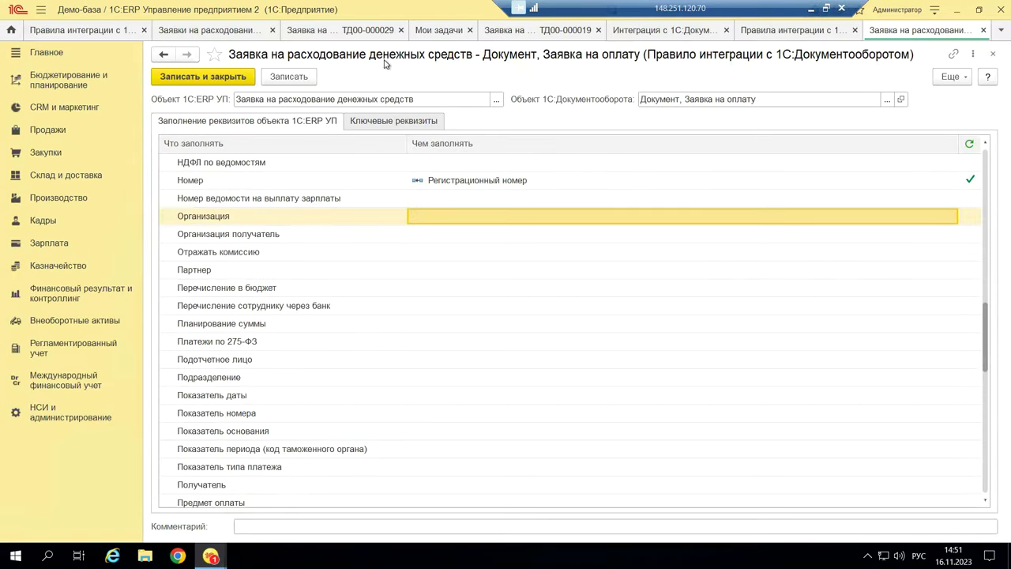
click(56, 268)
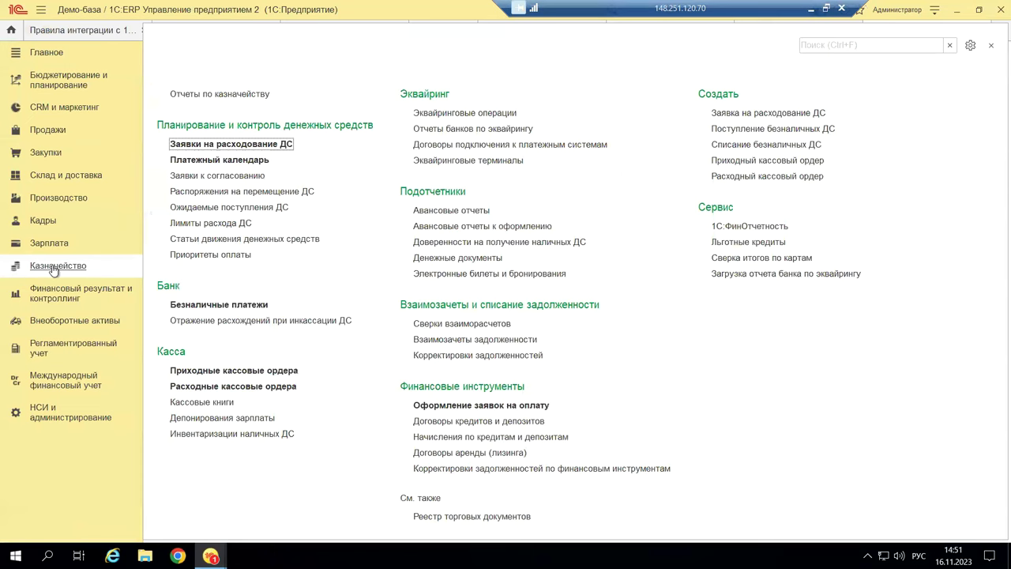
click(218, 145)
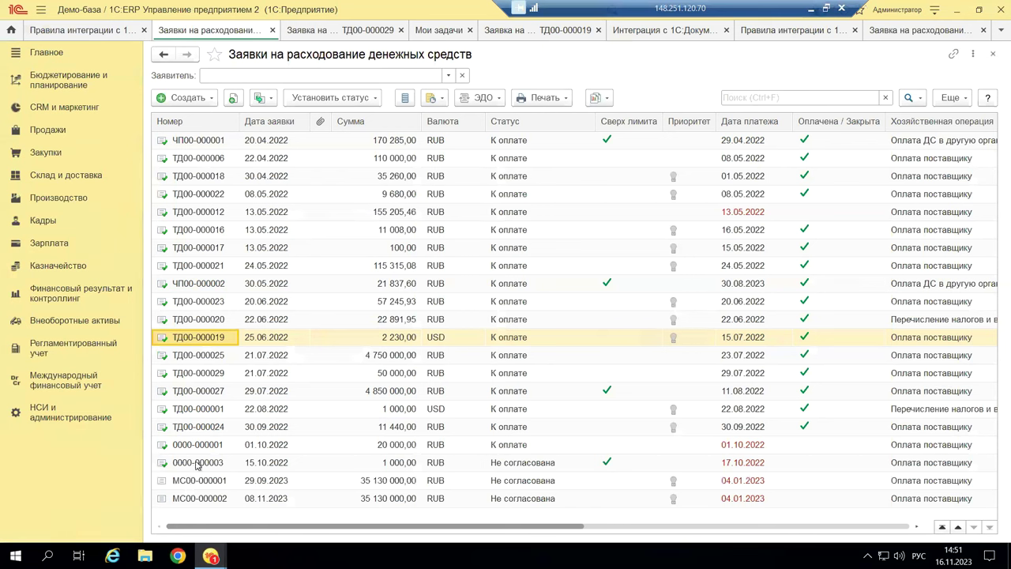
double_click(214, 341)
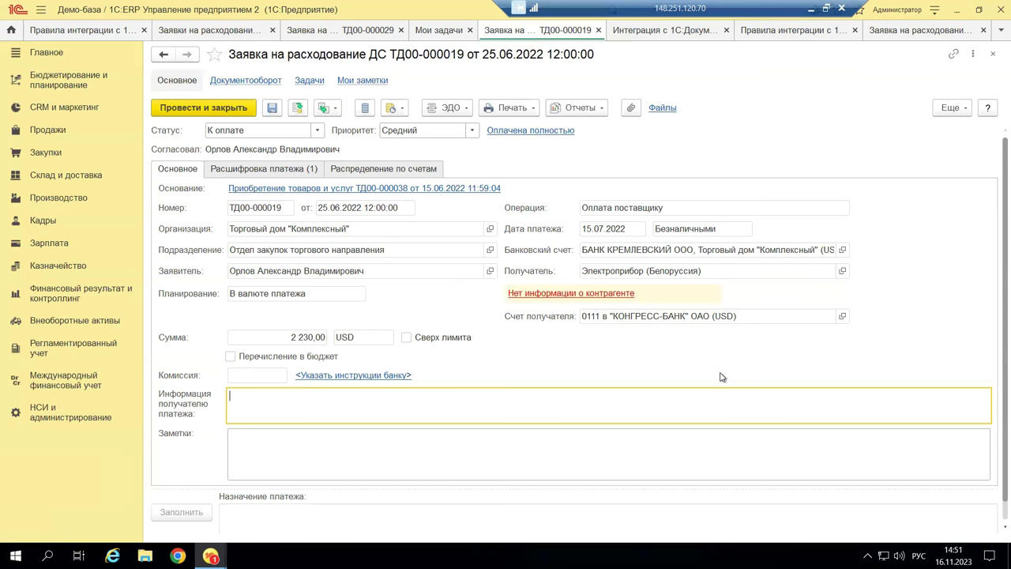
Create the linked Заявка на оплату document in 1С:Документооборот for the request dated 25.06.2022.
click(247, 82)
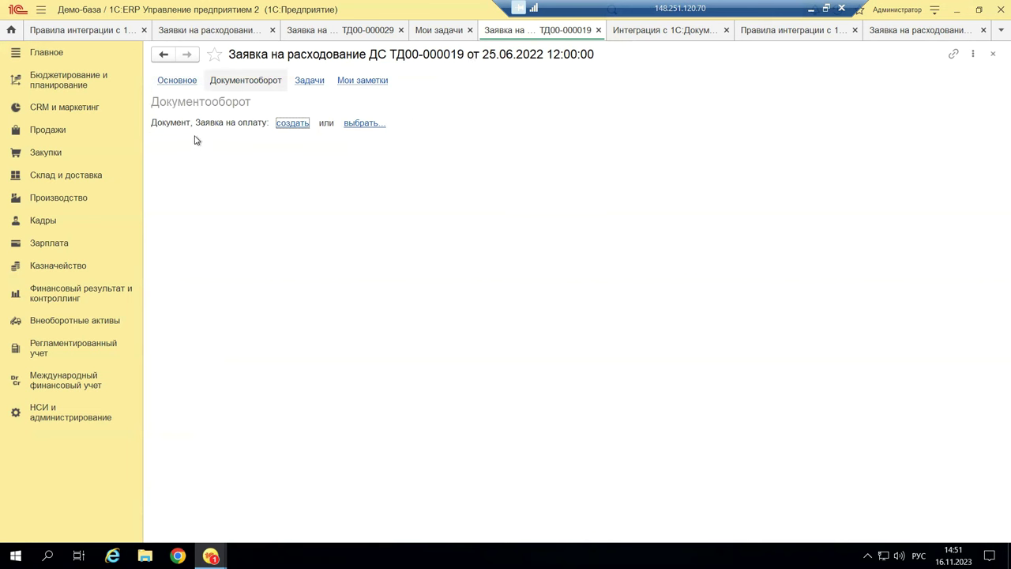
click(290, 125)
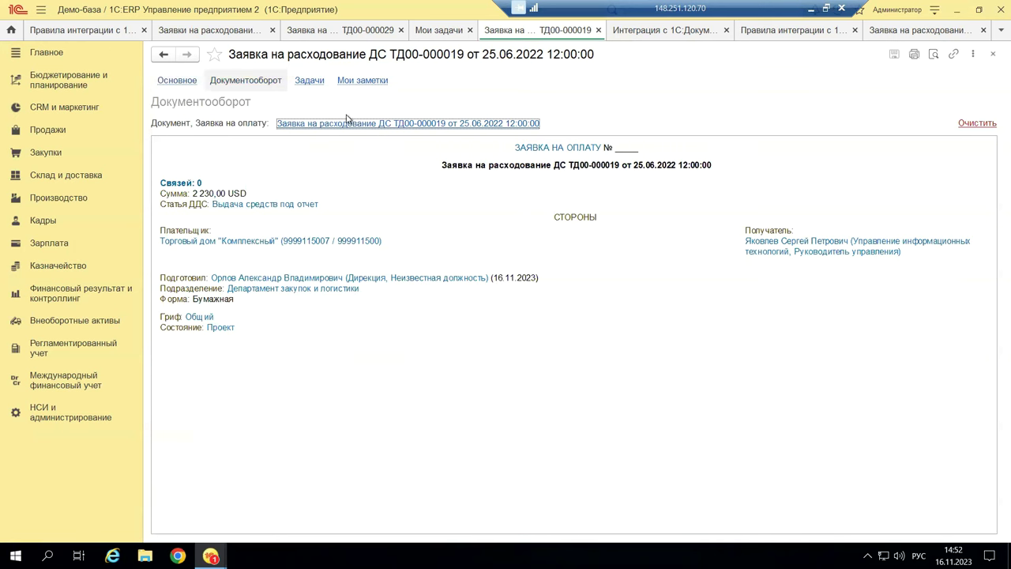
Open the linked Заявка на оплату in 1С:Документооборот, dismiss the Internet support connection form, and examine the document's attributes.
click(412, 125)
click(515, 319)
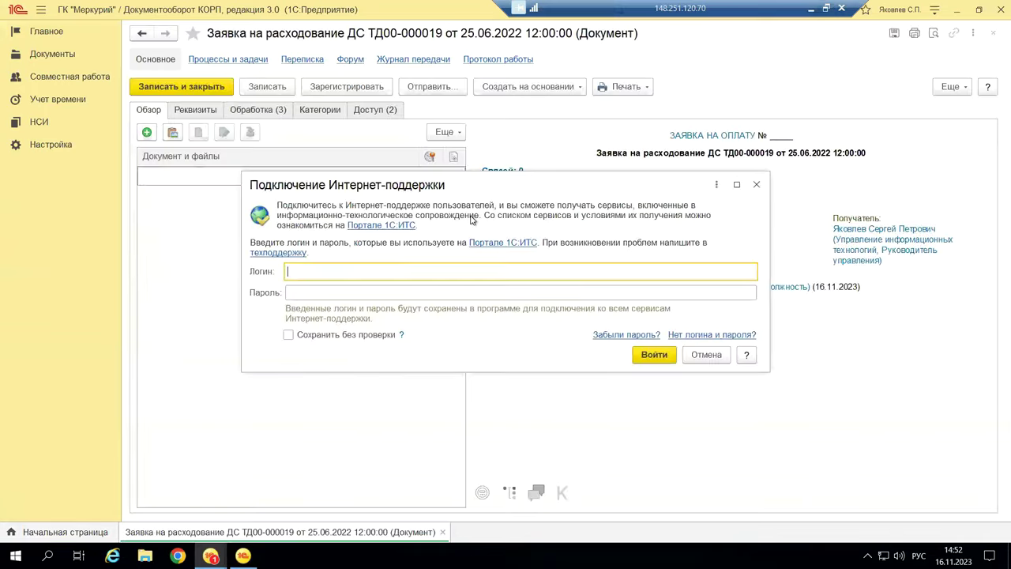
click(757, 184)
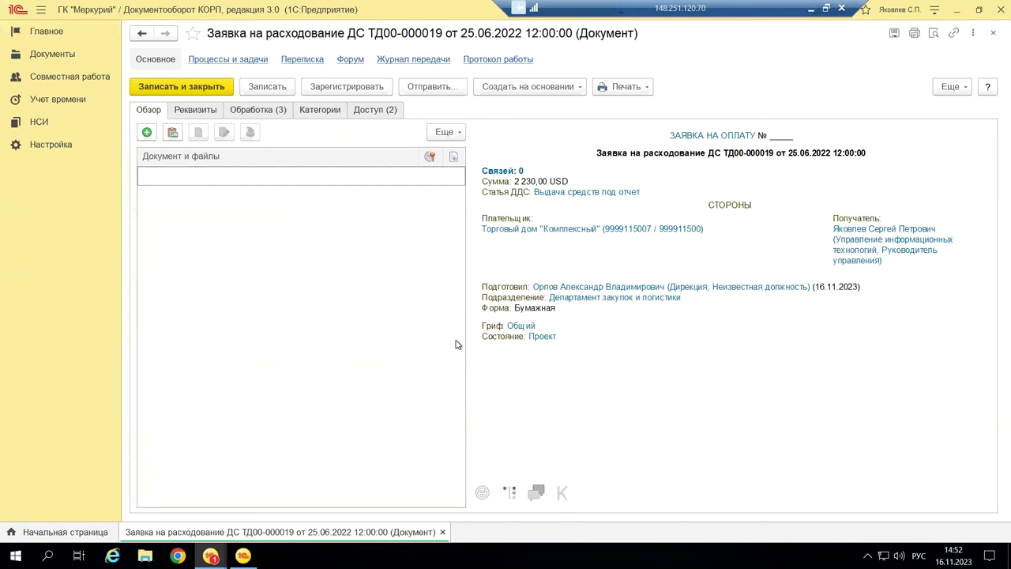
click(190, 109)
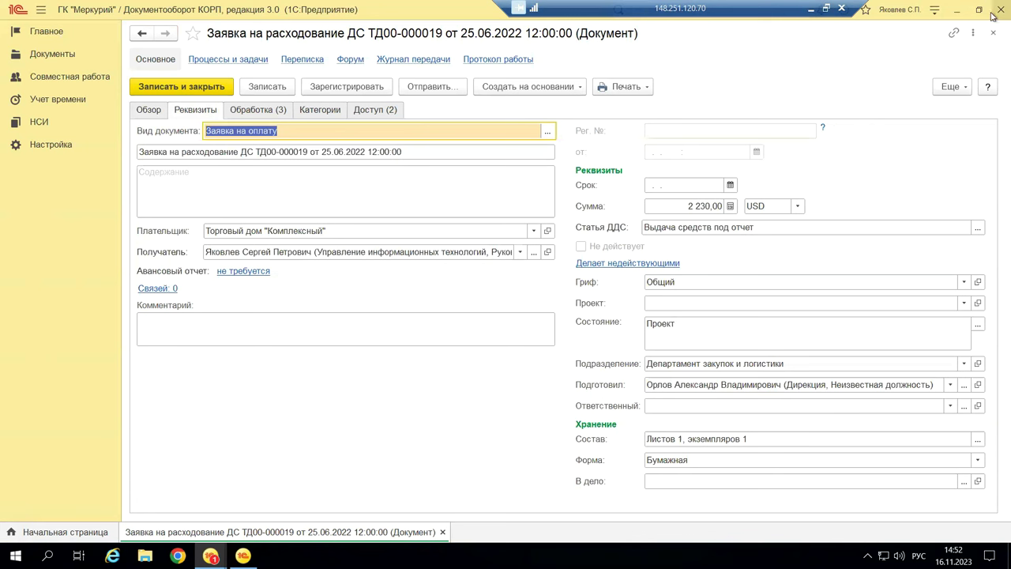
Cancel the extra 1С:Предприятие login and close both 1С:Документооборот windows, returning to 1С:ERP.
click(242, 556)
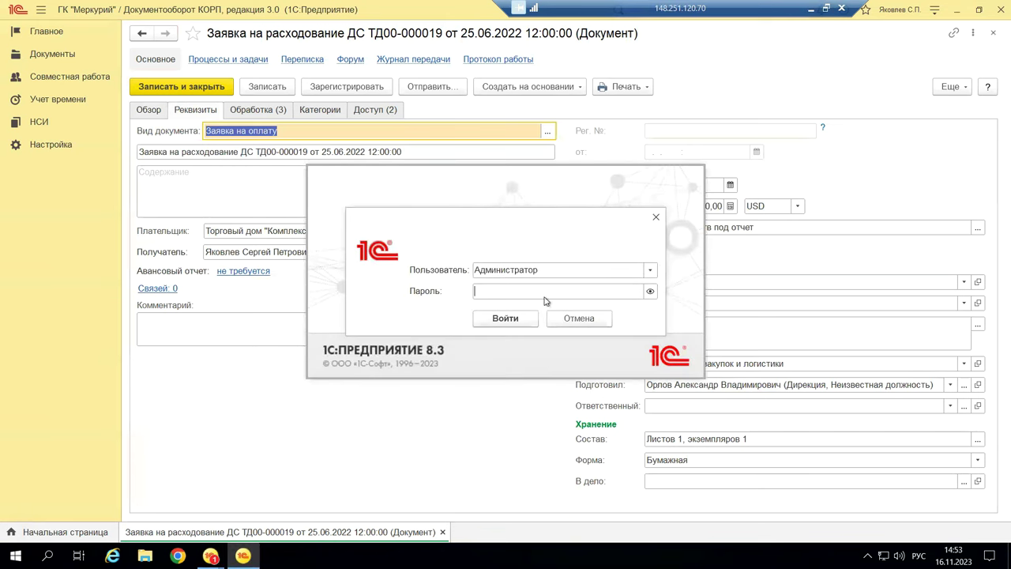
click(656, 216)
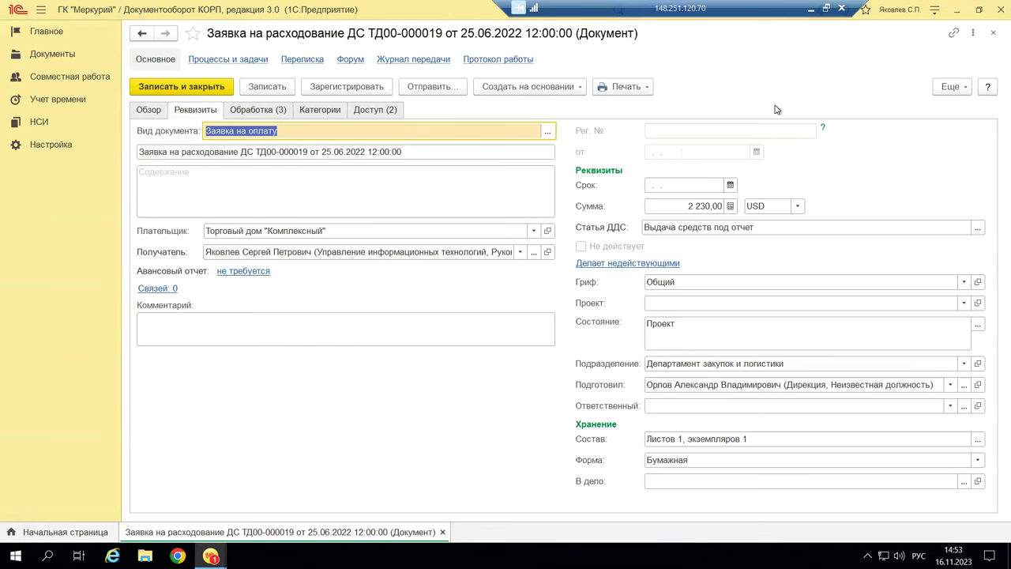
click(995, 9)
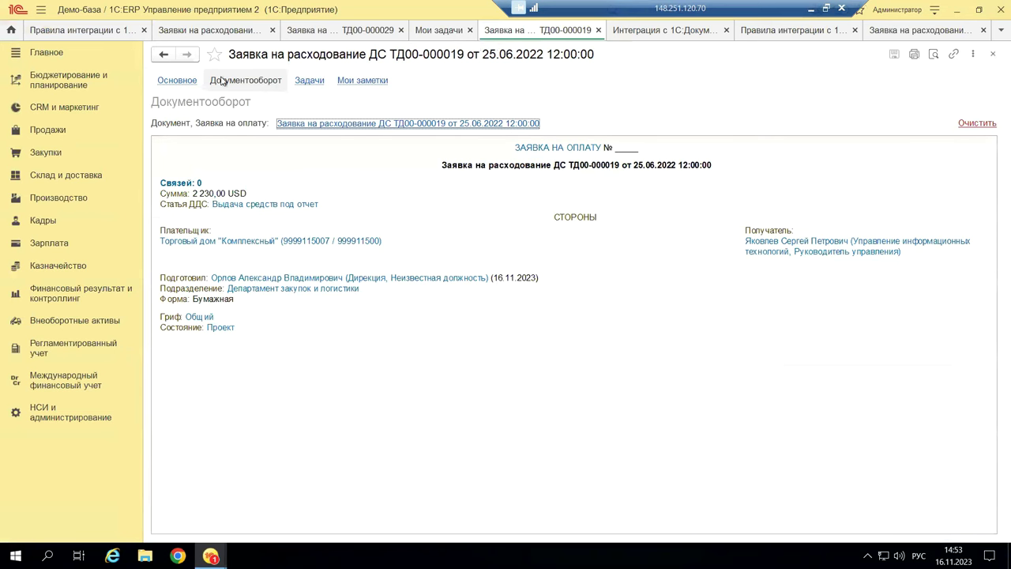
mouse_move(210, 555)
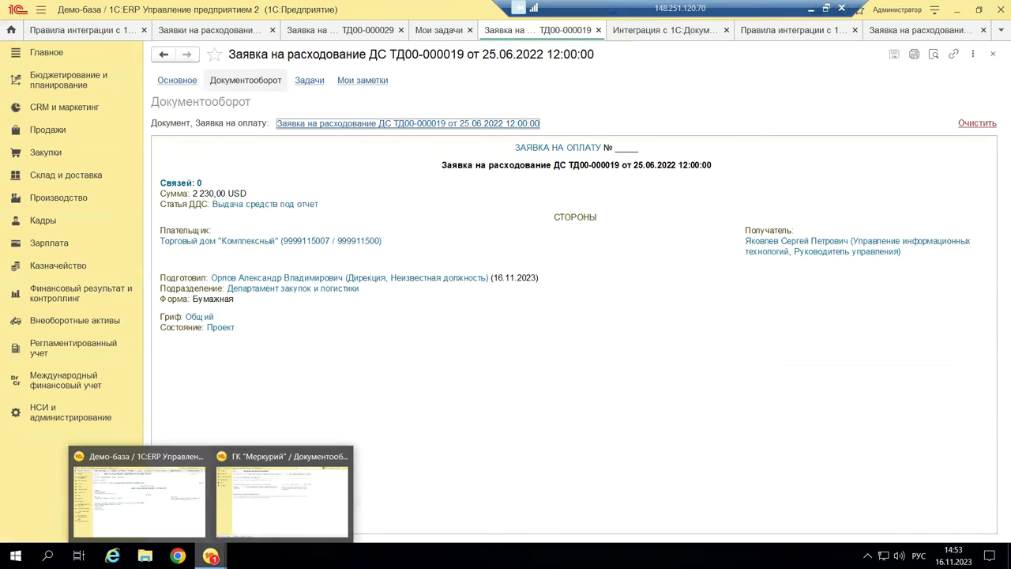
click(250, 520)
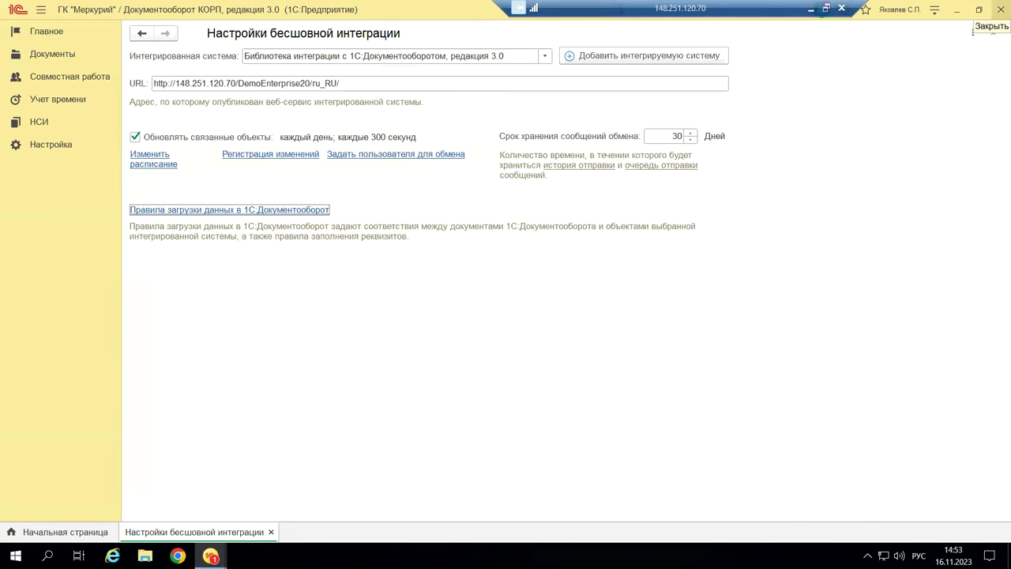
click(996, 11)
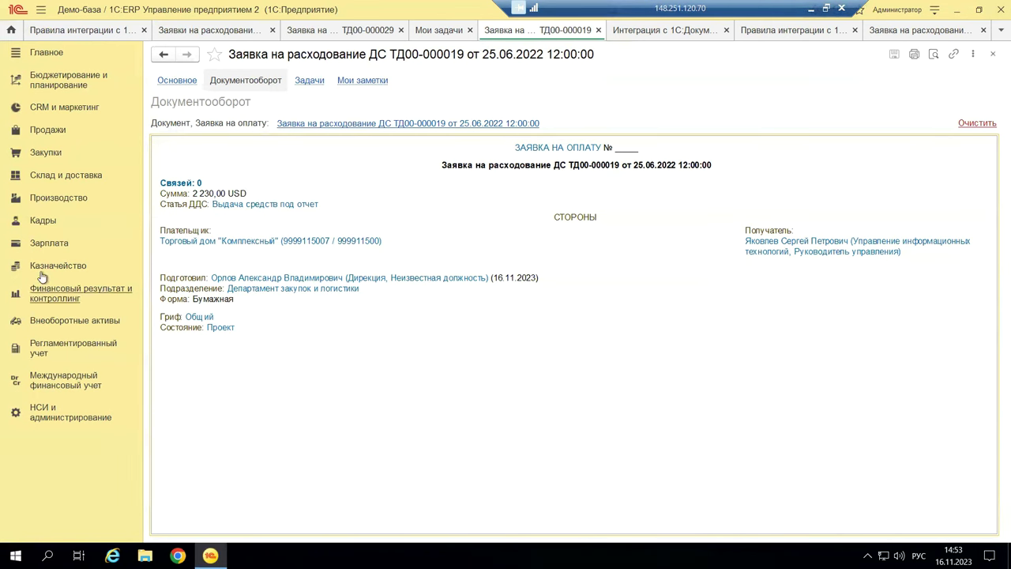
Return to the payment requests list and open the Заявка на расходование ДС dated 08.11.2023.
click(220, 30)
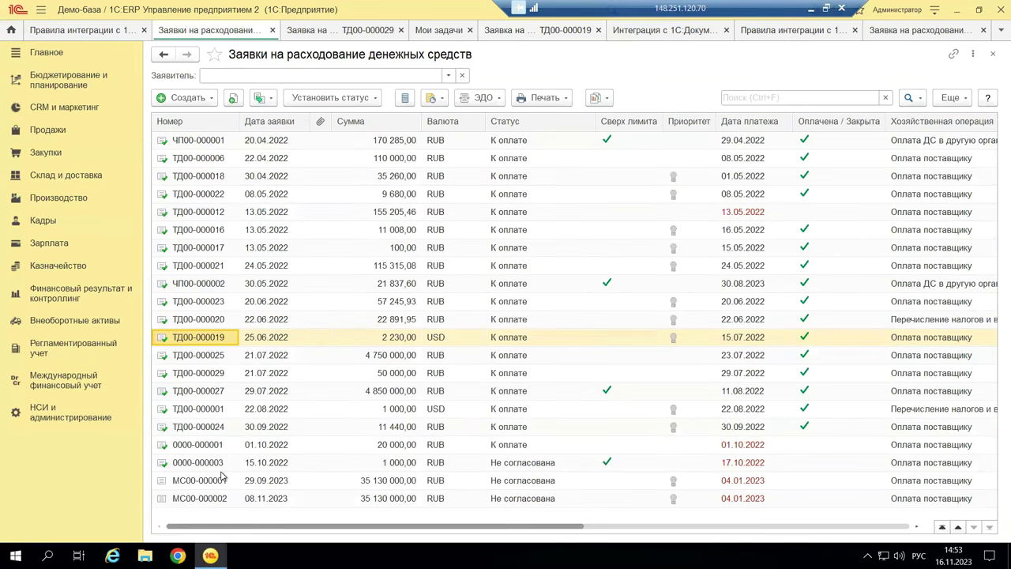
click(196, 498)
double_click(196, 499)
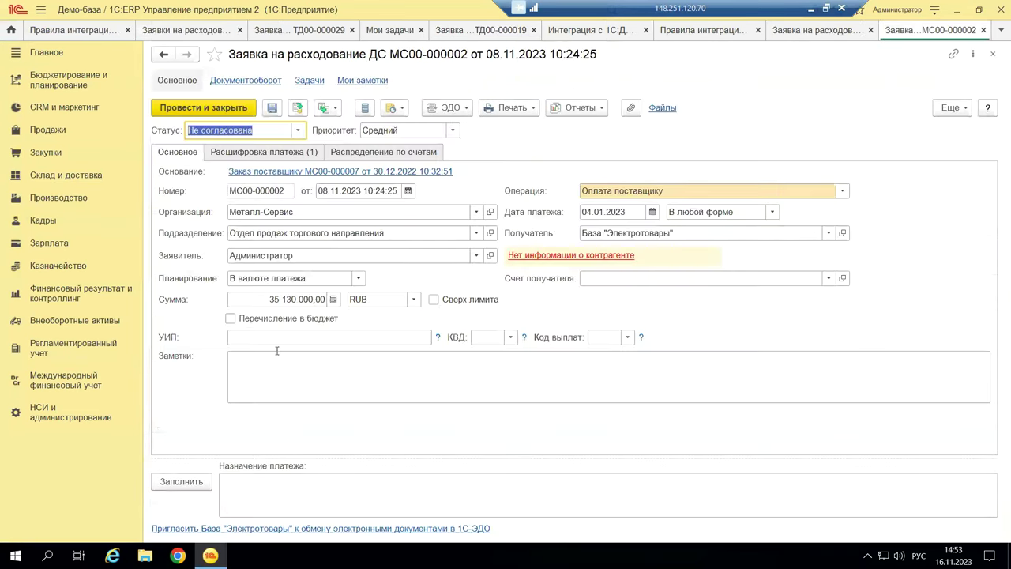
Try to create a linked Заявка на оплату for the request dated 08.11.2023, and return to the request's main details.
click(246, 81)
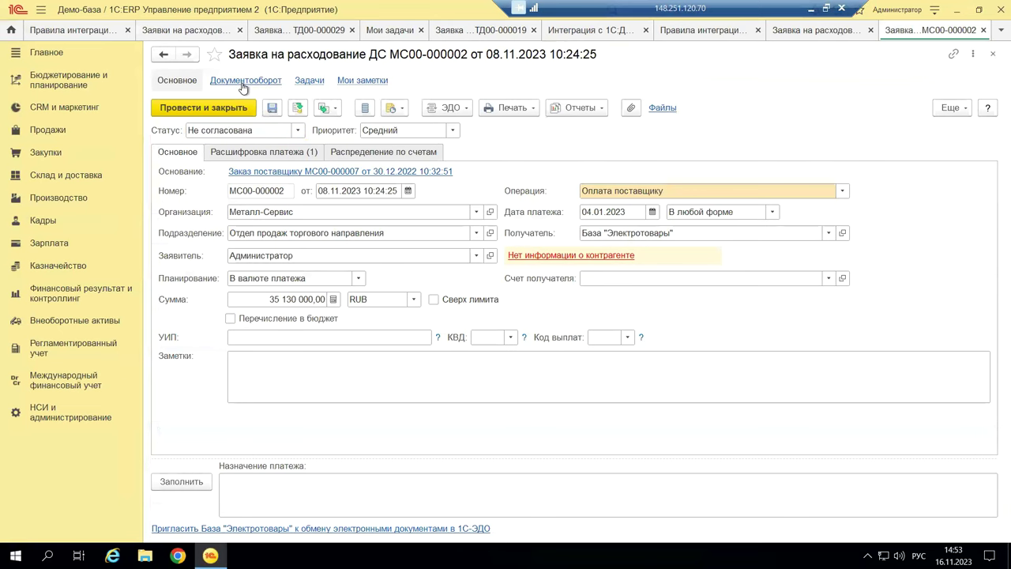
click(294, 123)
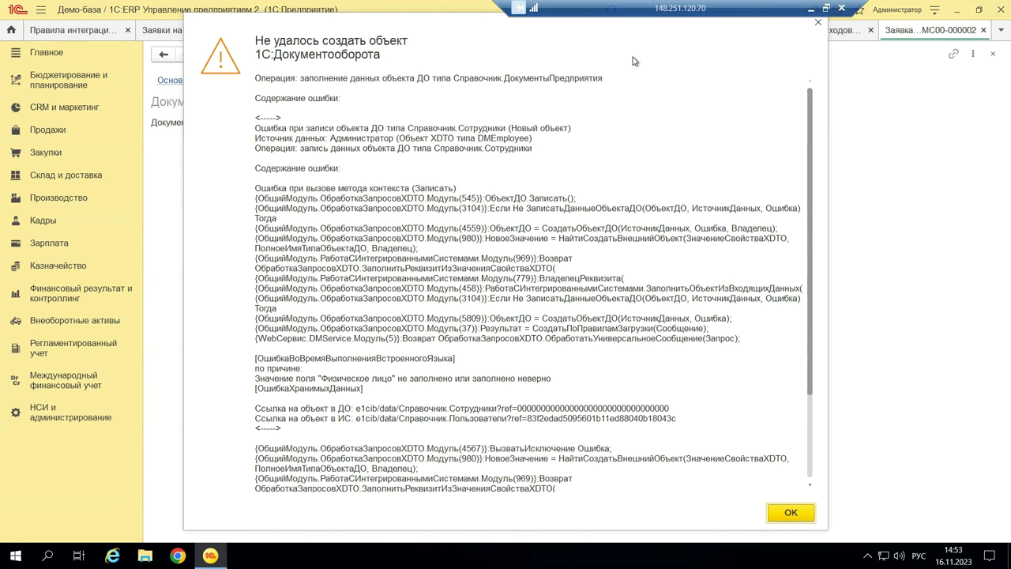
click(819, 23)
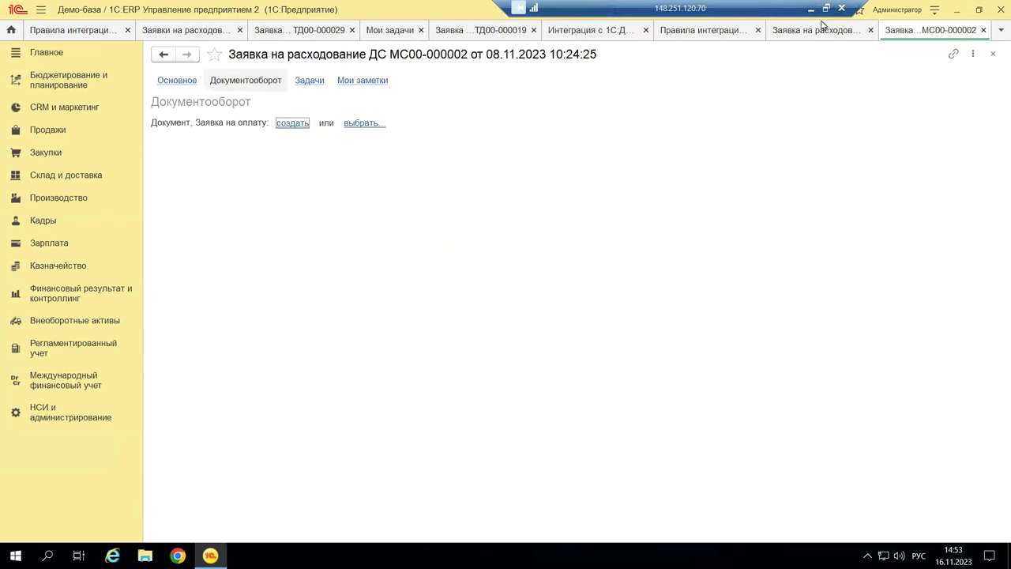
click(165, 81)
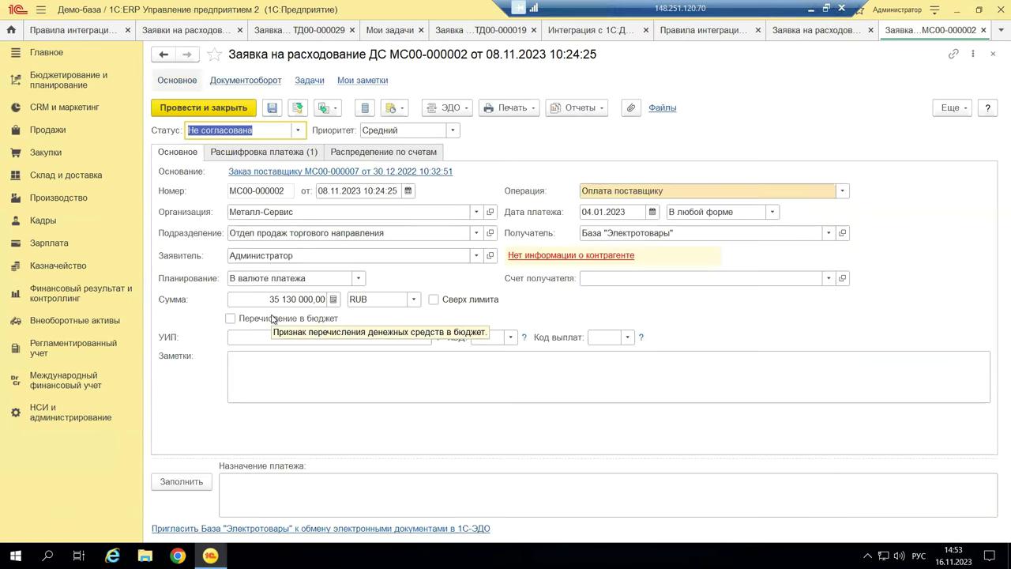